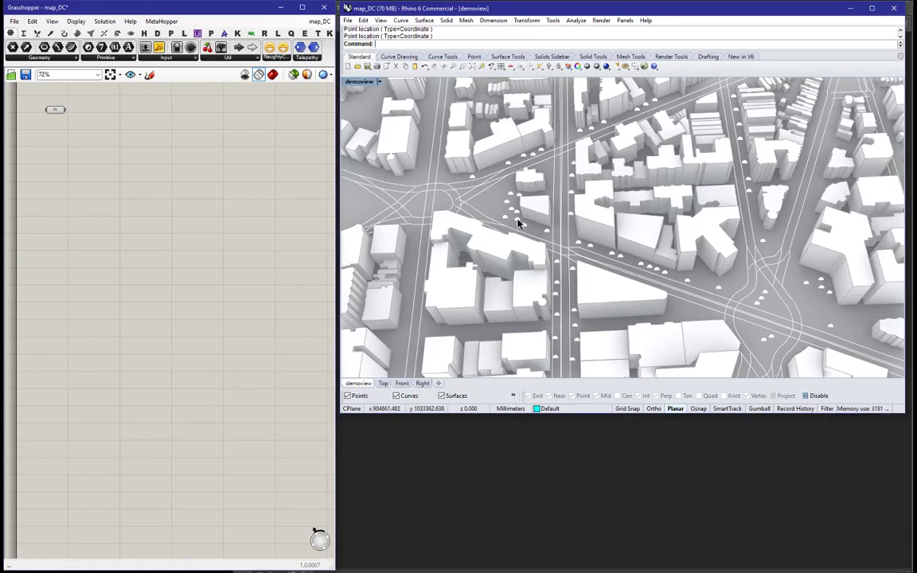
pyautogui.scroll(-5, 521, 227)
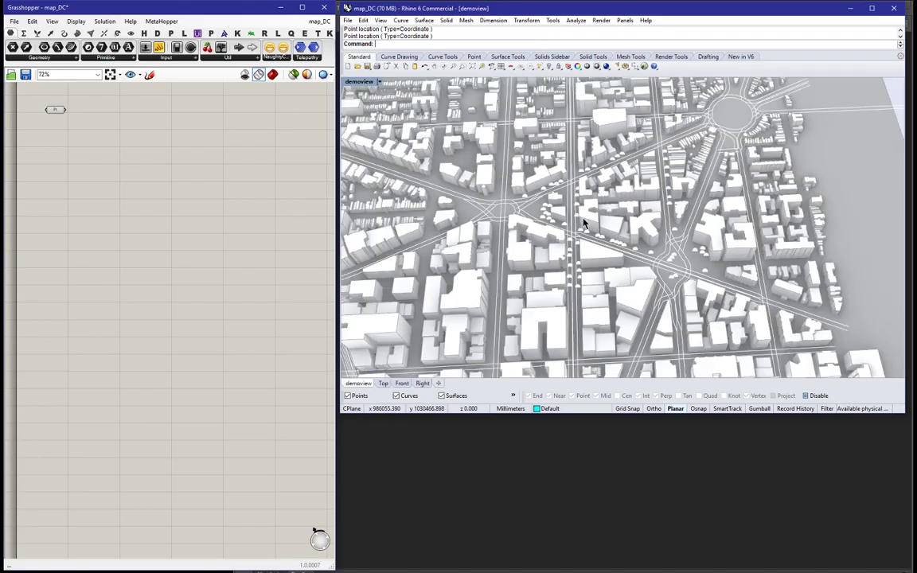
pyautogui.moveTo(521, 230); pyautogui.dragTo(537, 209, button='right')
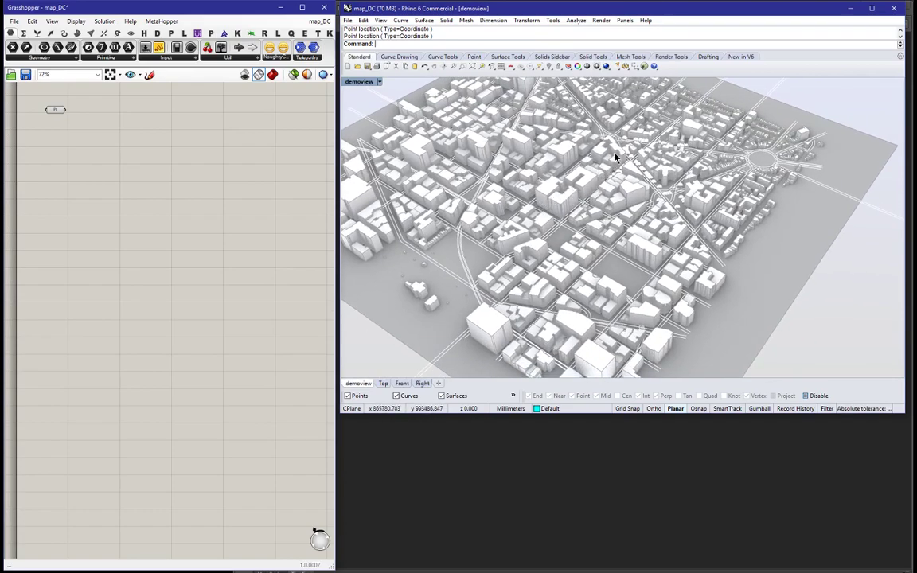
pyautogui.moveTo(589, 158); pyautogui.dragTo(646, 203, button='right')
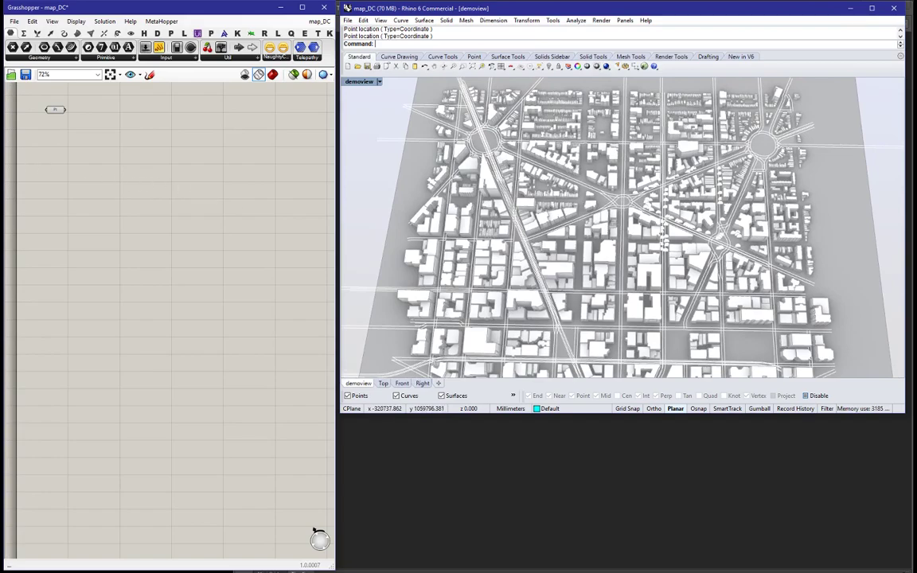
# Switch to Google Maps in the browser, open District of Columbia, and find the downtown area around Dupont Circle and Logan Circle
pyautogui.hotkey('alt', 'Tab')
pyautogui.moveTo(469, 71); pyautogui.dragTo(466, 30)
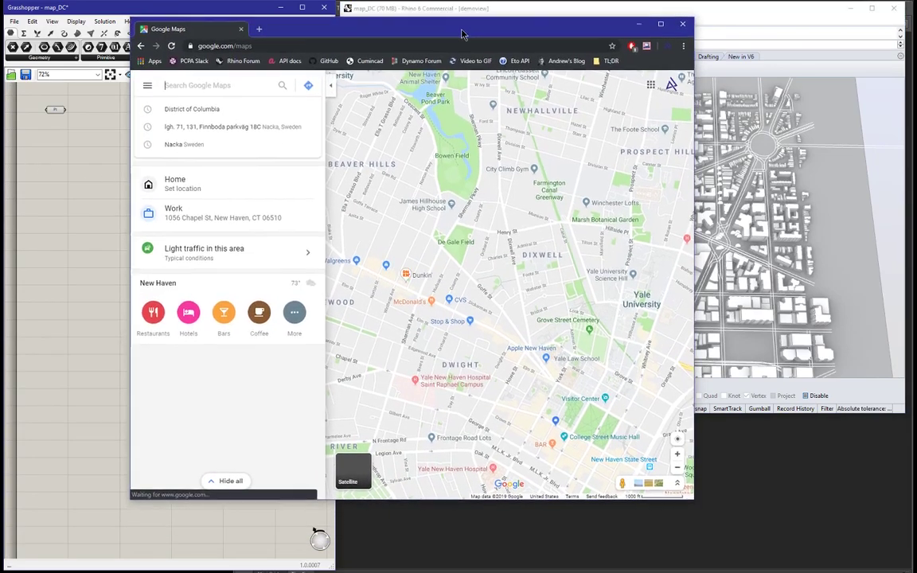
pyautogui.click(211, 110)
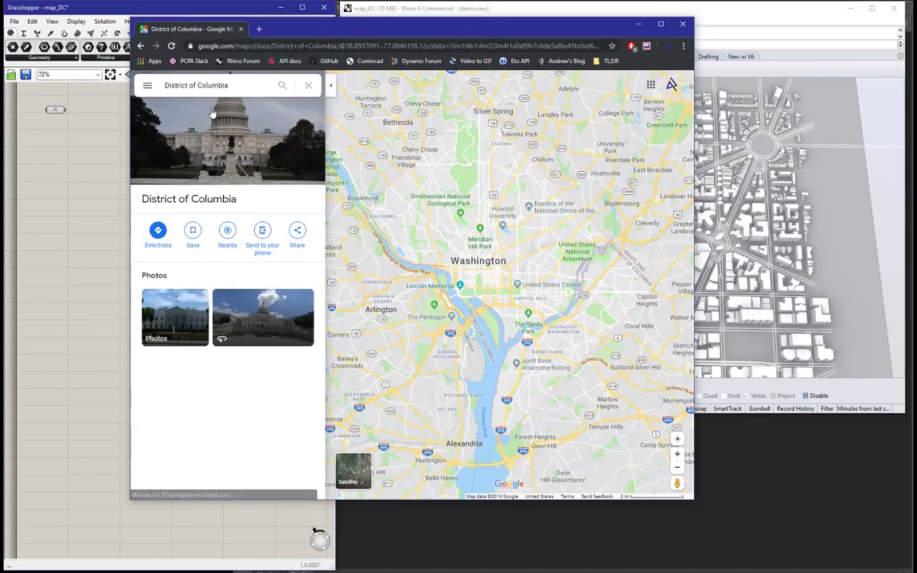
pyautogui.click(307, 85)
pyautogui.click(331, 87)
pyautogui.scroll(5, 484, 278)
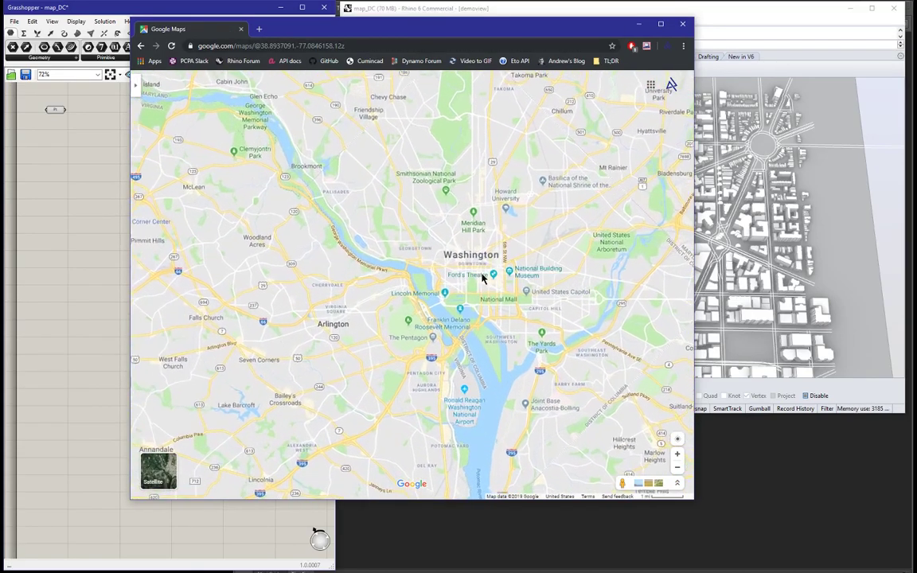
pyautogui.scroll(8, 475, 263)
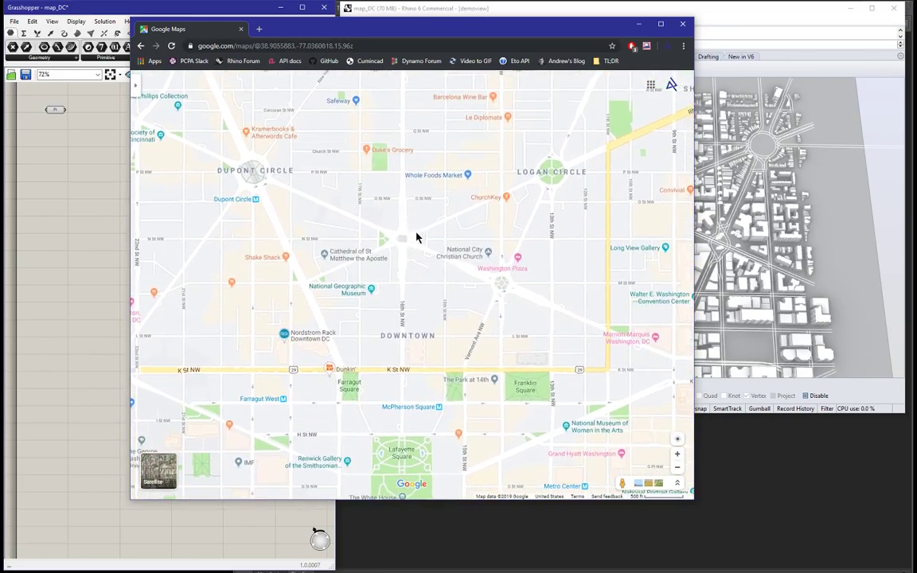
# Return to Rhino and locate the corner building beside the traffic circle where the avenues cross
pyautogui.click(846, 189)
pyautogui.keyDown('ctrl'); pyautogui.moveTo(627, 197); pyautogui.dragTo(630, 141, button='right'); pyautogui.keyUp('ctrl')
pyautogui.click(677, 141)
pyautogui.write('zs')
pyautogui.press('Return')
pyautogui.moveTo(603, 247); pyautogui.dragTo(640, 225, button='right')
pyautogui.click(542, 315)
pyautogui.moveTo(542, 315); pyautogui.dragTo(552, 253, button='right')
pyautogui.scroll(-10, 544, 215)
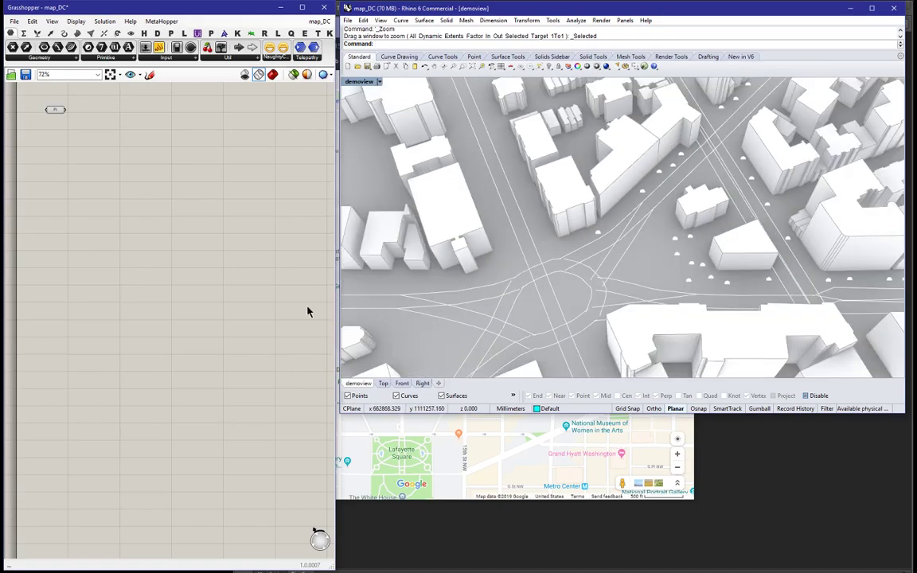
# Switch to Google Maps, mark the street corner of General Scott Condominiums for its coordinates, and move the browser window so they stay readable
pyautogui.click(430, 432)
pyautogui.scroll(-3, 427, 352)
pyautogui.scroll(5, 420, 265)
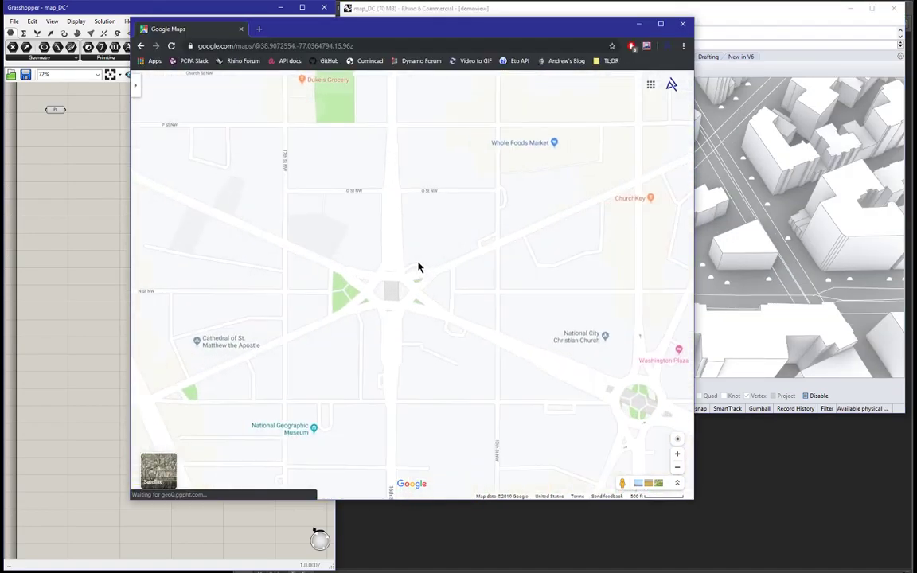
pyautogui.scroll(5, 418, 266)
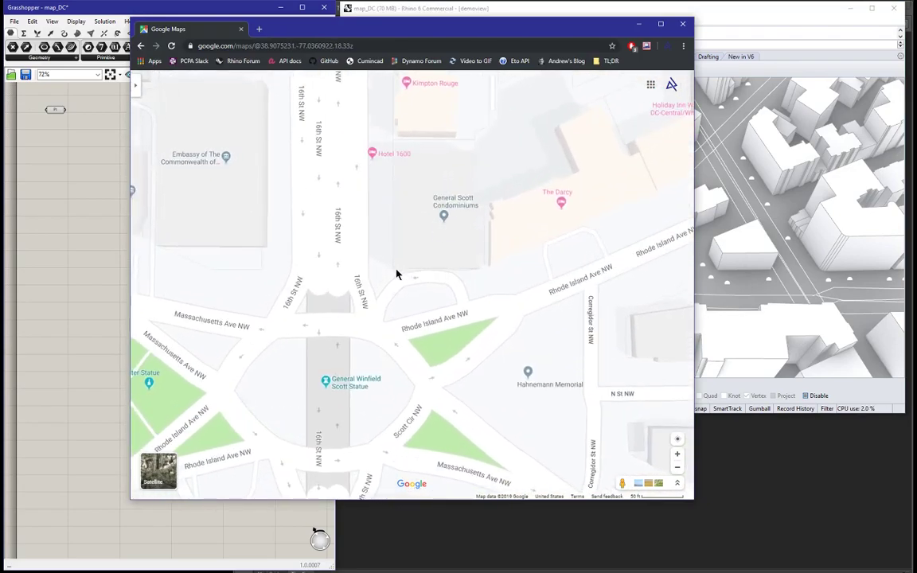
pyautogui.moveTo(400, 274); pyautogui.dragTo(434, 280)
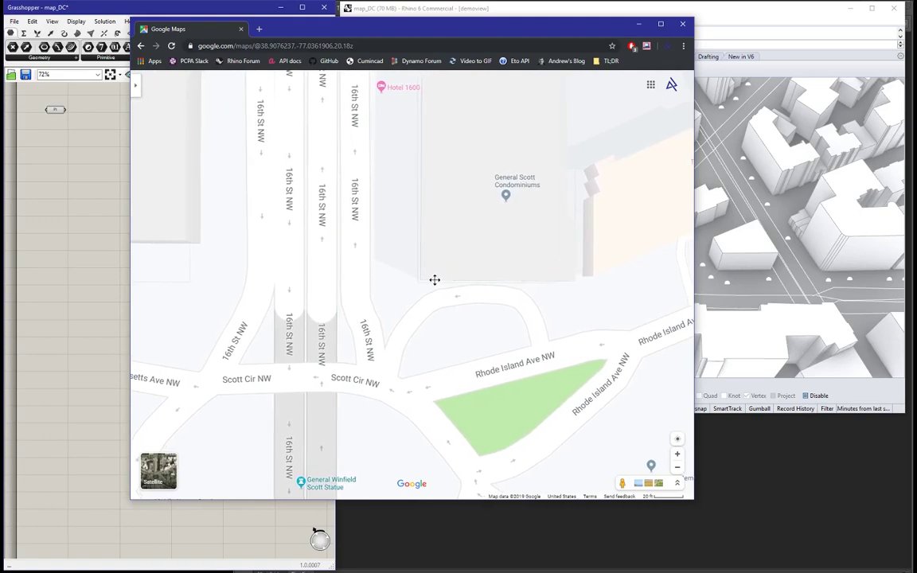
pyautogui.click(419, 280)
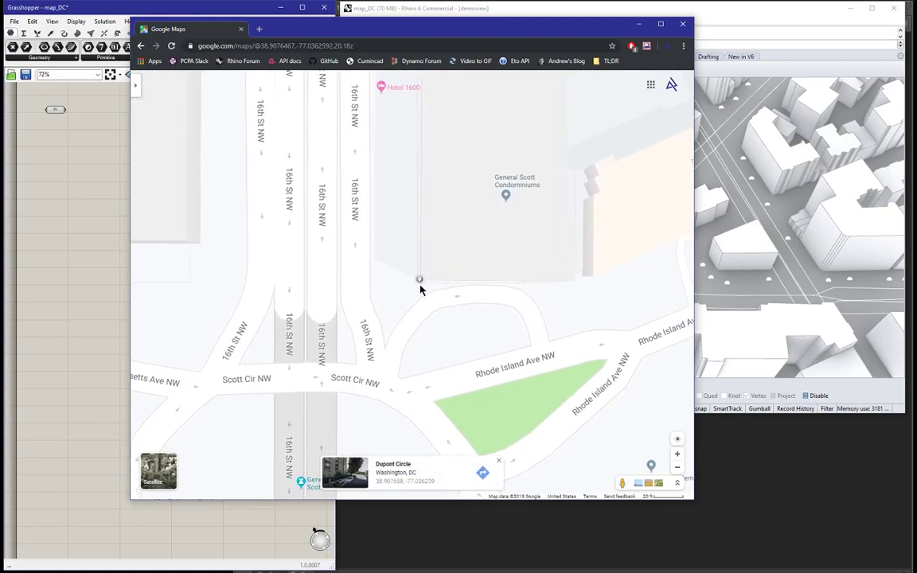
pyautogui.moveTo(422, 32); pyautogui.dragTo(509, 86)
# In Rhino, run EarthAnchorPoint and set the earth location to latitude 38.907658 and longitude -77.036239
pyautogui.click(591, 10)
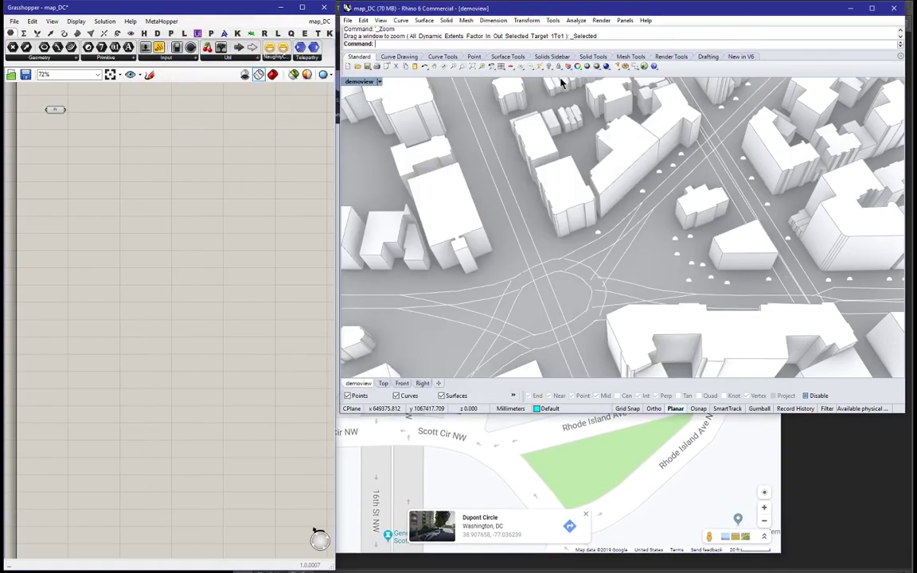
pyautogui.write('EarthAnchorPoint')
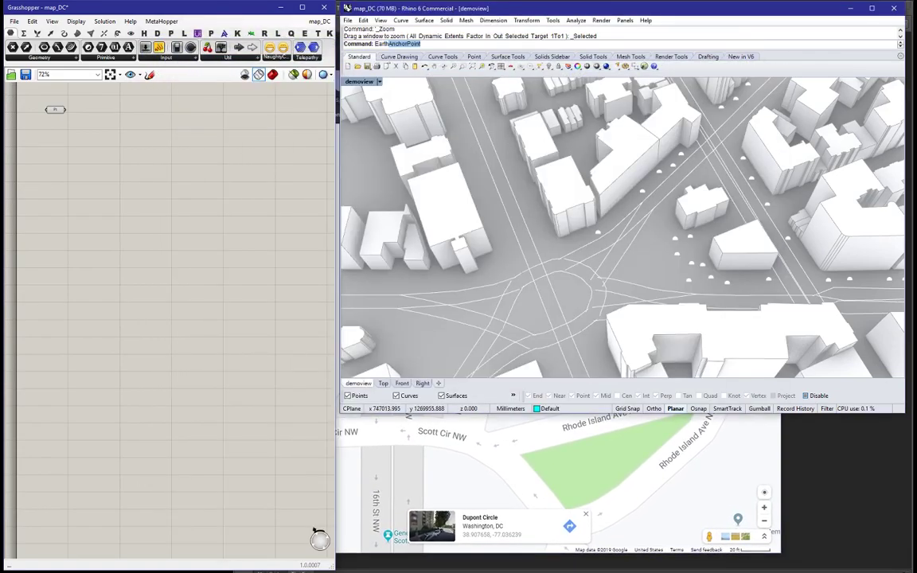
pyautogui.press('Return')
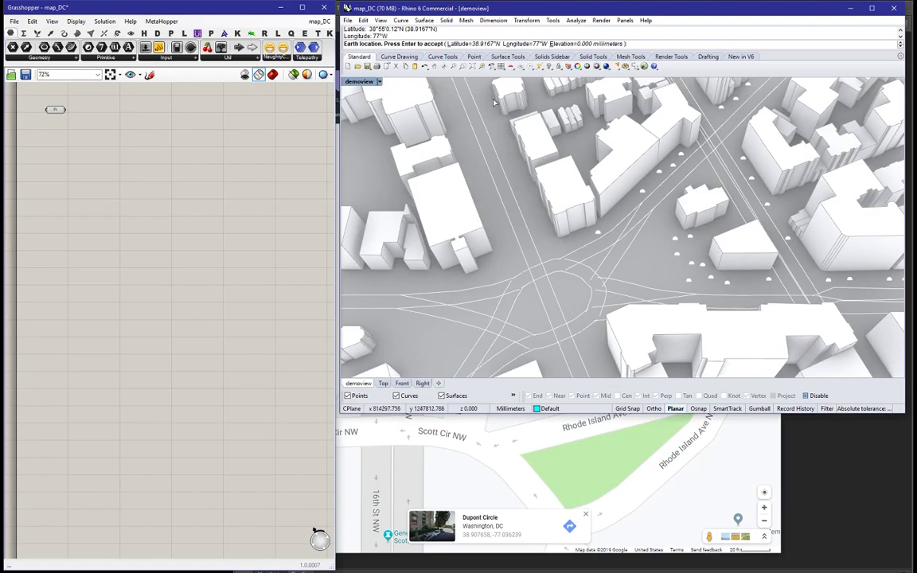
pyautogui.click(465, 43)
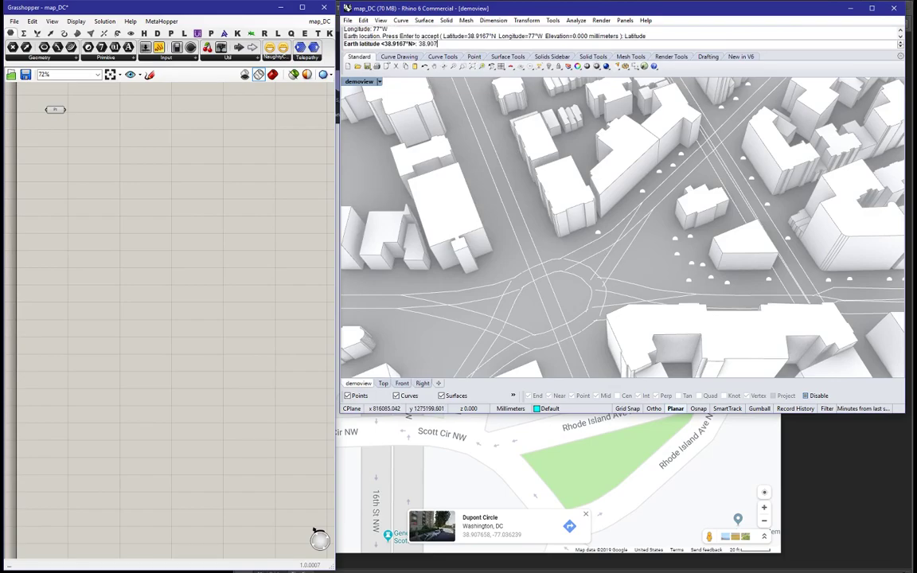
pyautogui.press('Return')
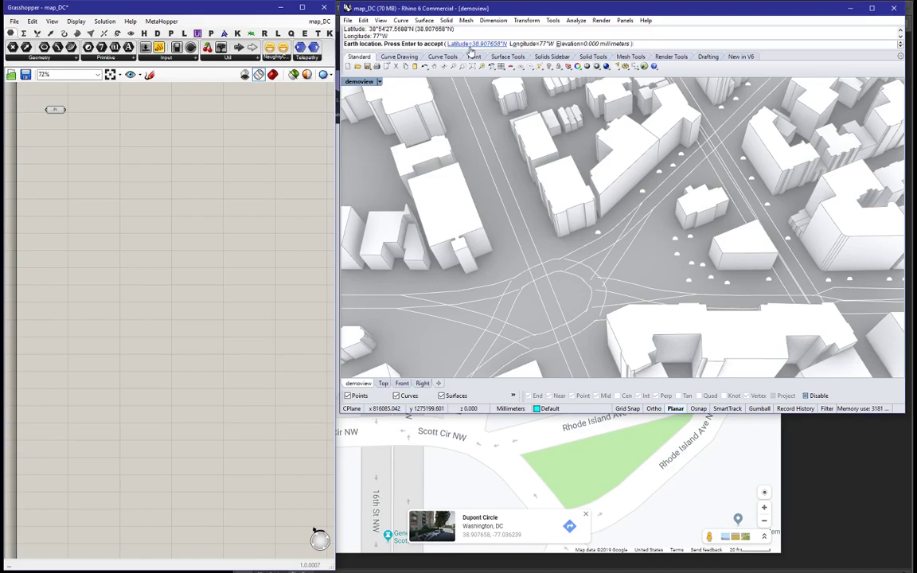
pyautogui.click(520, 44)
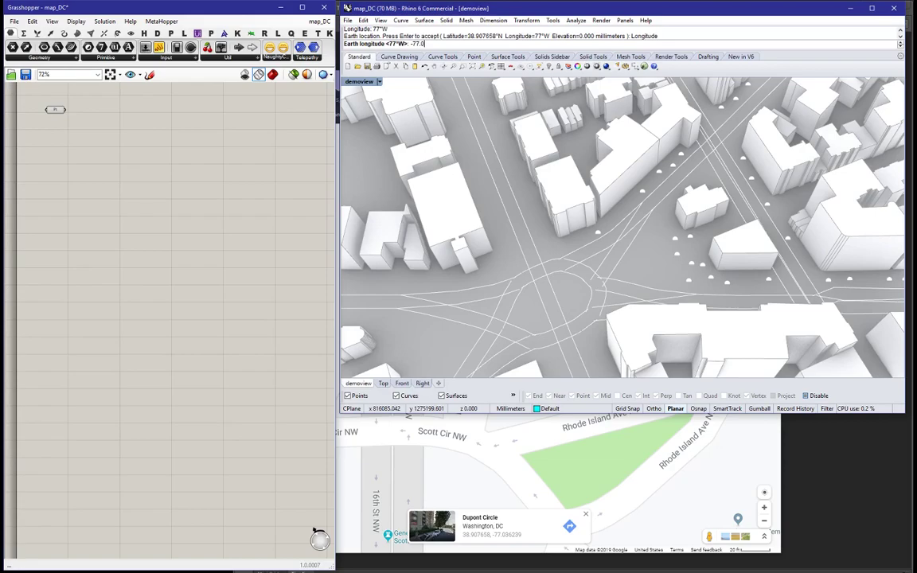
pyautogui.write('-77.036239')
pyautogui.press('Return')
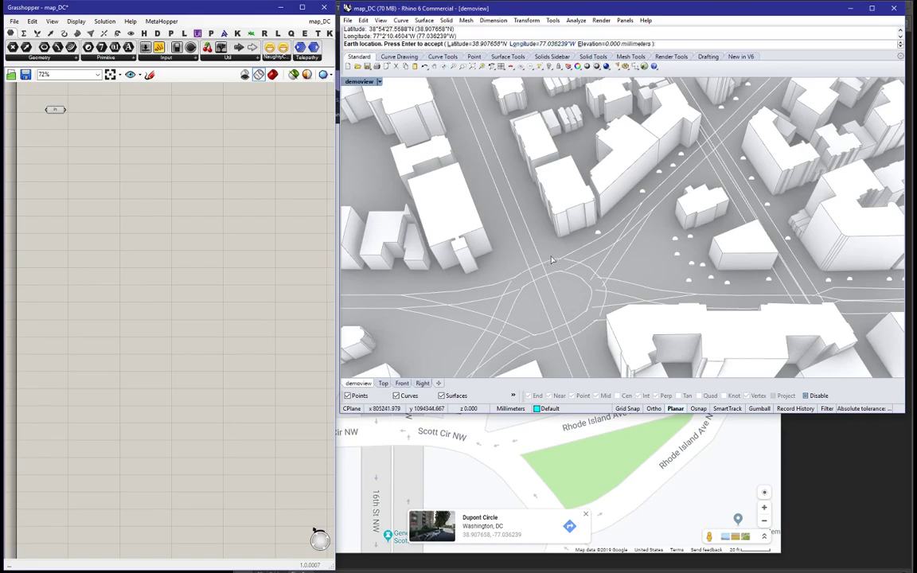
pyautogui.press('Return')
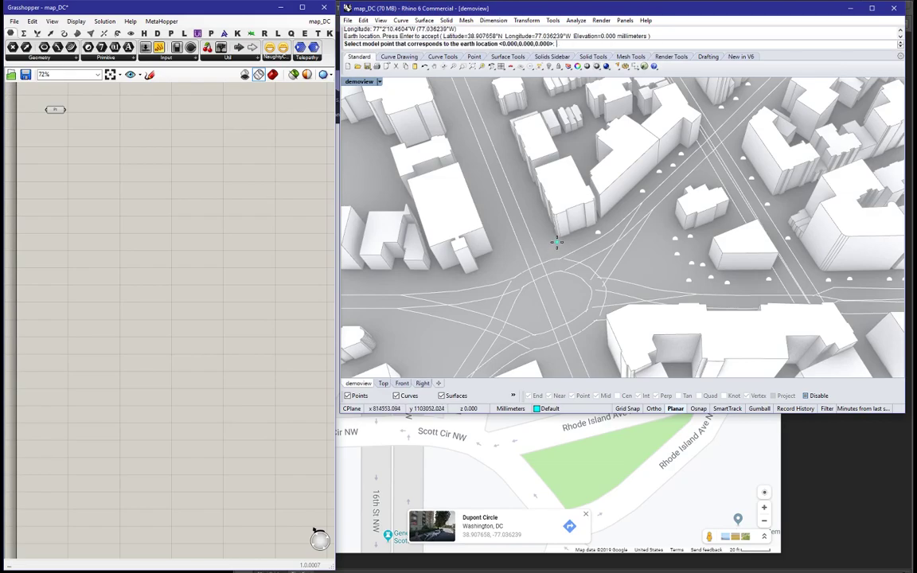
# Enable object snaps and set the matching building's base corner beside the traffic circle as the anchor's model point
pyautogui.click(805, 395)
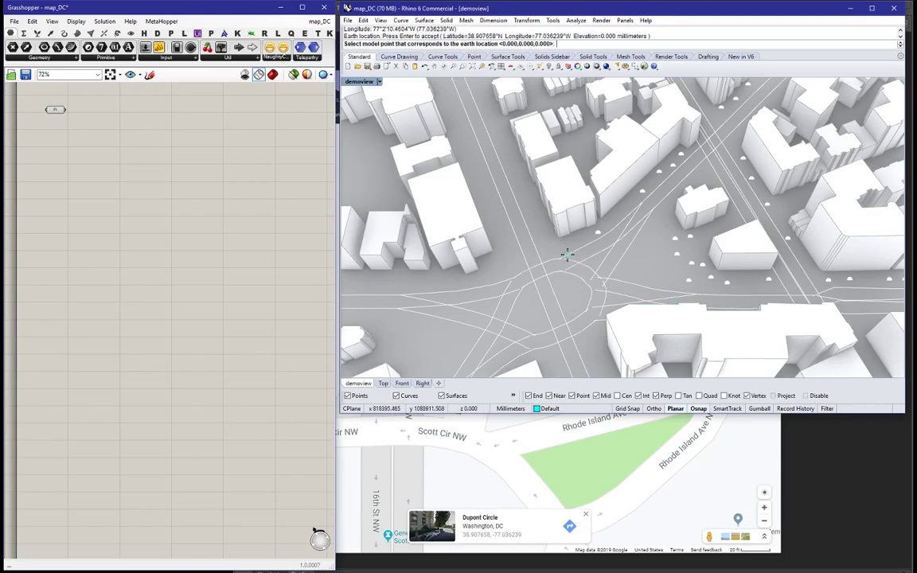
pyautogui.scroll(3, 553, 239)
pyautogui.scroll(3, 553, 239)
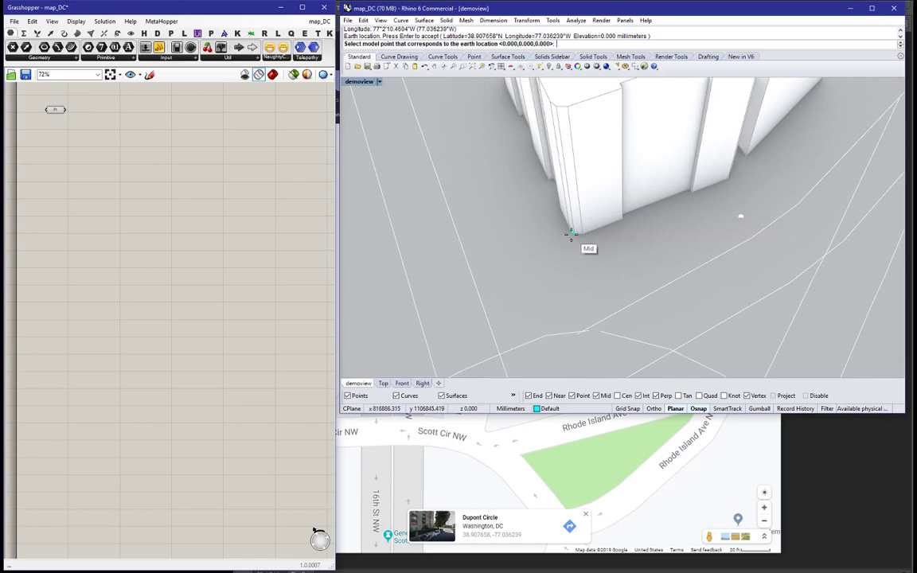
pyautogui.click(571, 233)
# Define the model's north and east directions orthogonally from the anchor point and accept the blank identification
pyautogui.scroll(-5, 570, 231)
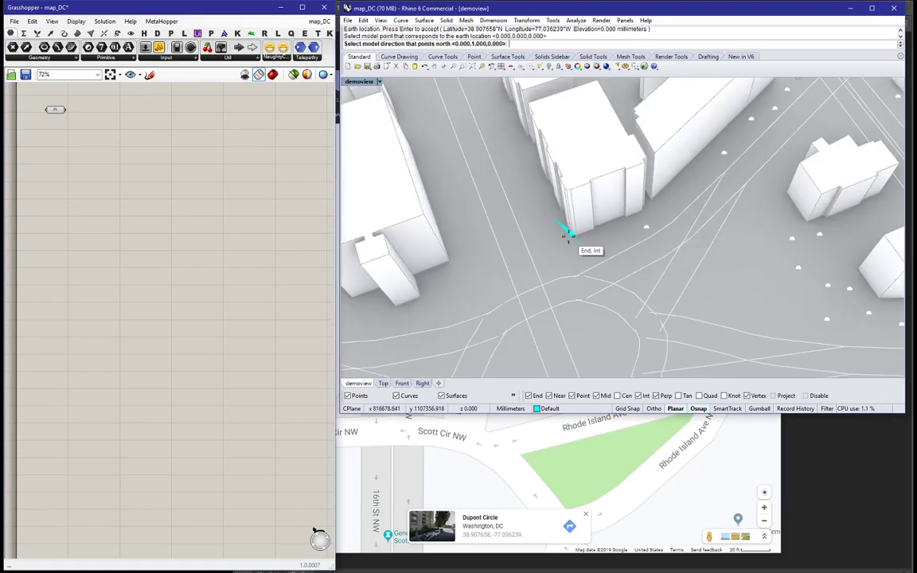
pyautogui.press('shift')
pyautogui.click(525, 178)
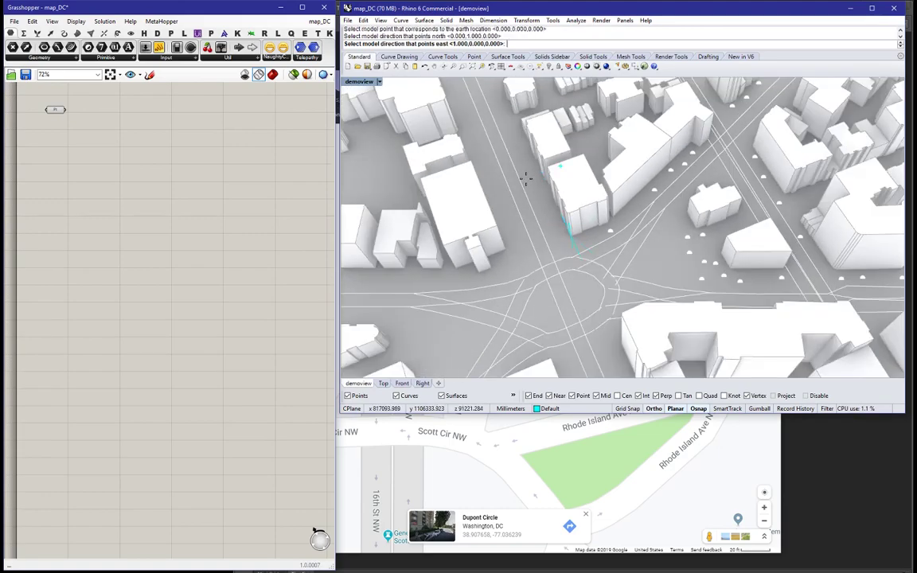
pyautogui.click(633, 213)
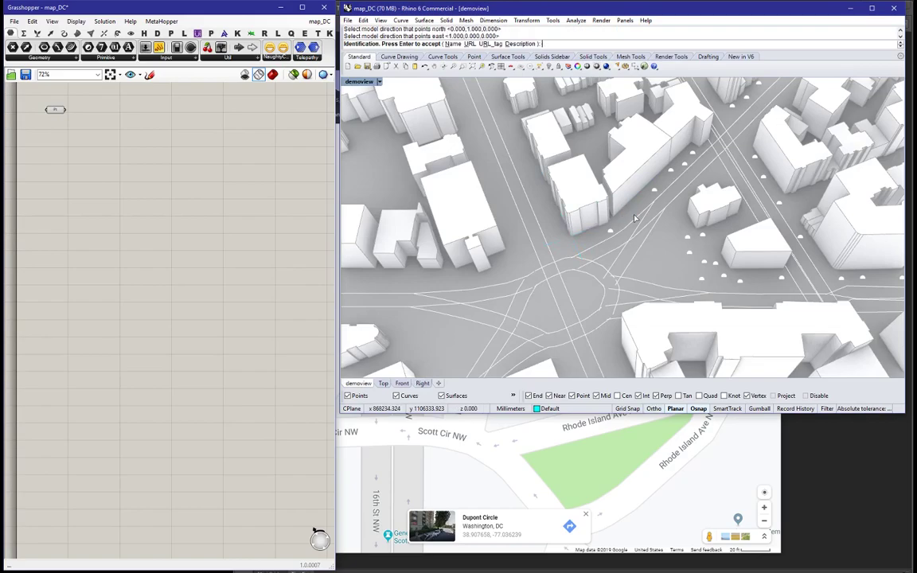
pyautogui.press('Return')
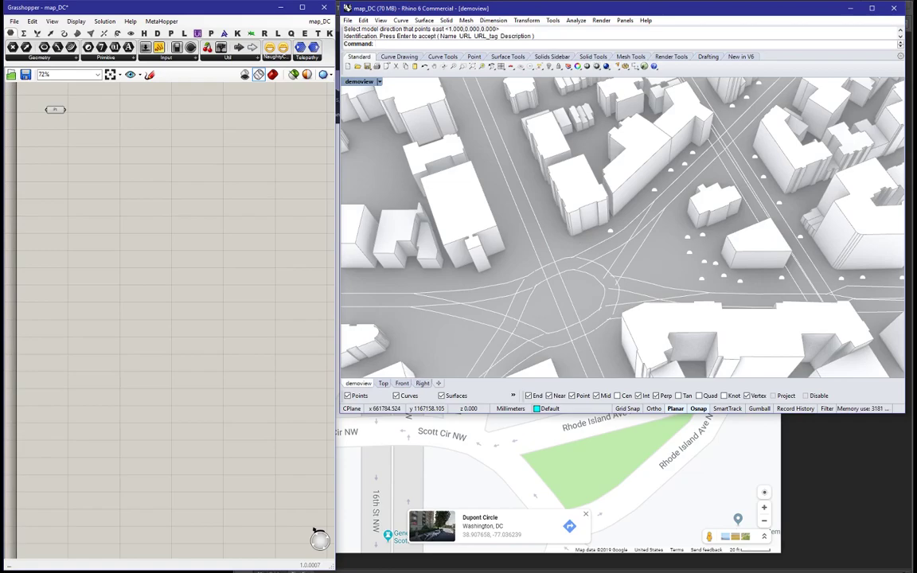
# Review the location, latitude and longitude in Rhino's Sun settings
pyautogui.moveTo(1, 31); pyautogui.dragTo(169, 85)
pyautogui.moveTo(267, 214); pyautogui.dragTo(267, 301)
pyautogui.press('ctrl')
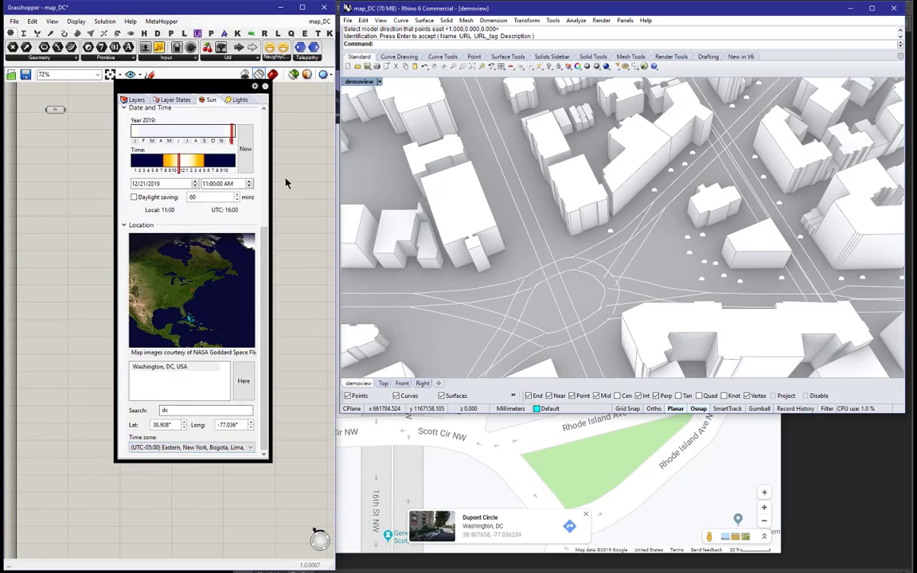
pyautogui.moveTo(219, 87); pyautogui.dragTo(1, 46)
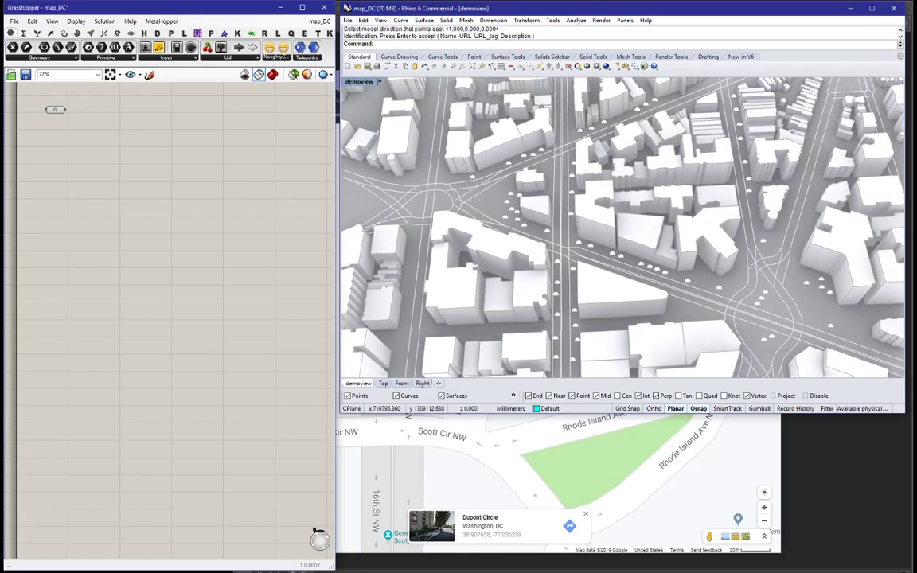
# In Grasshopper, place an EarthAnchorPoint component and a component that converts points to latitude and longitude below the Pt parameter
pyautogui.click(55, 109)
pyautogui.click(74, 130)
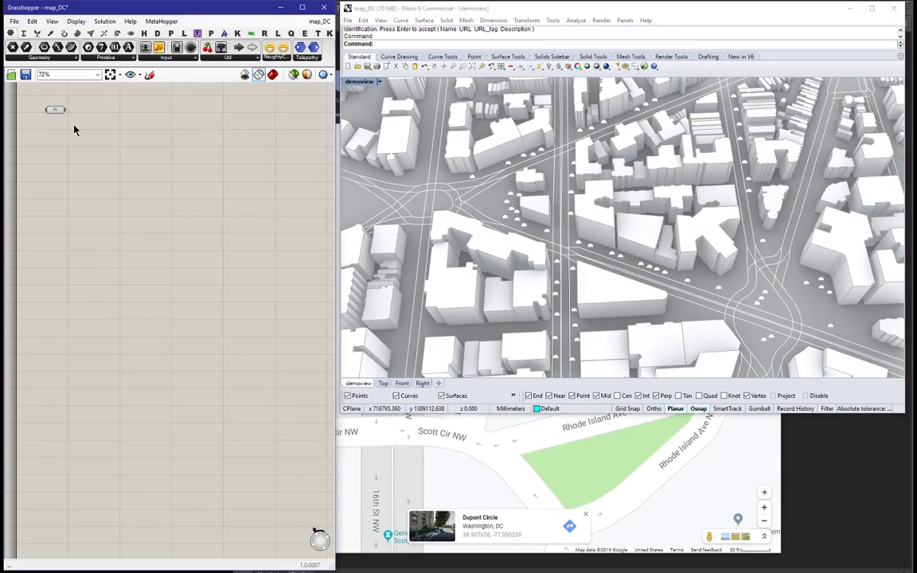
pyautogui.click(223, 33)
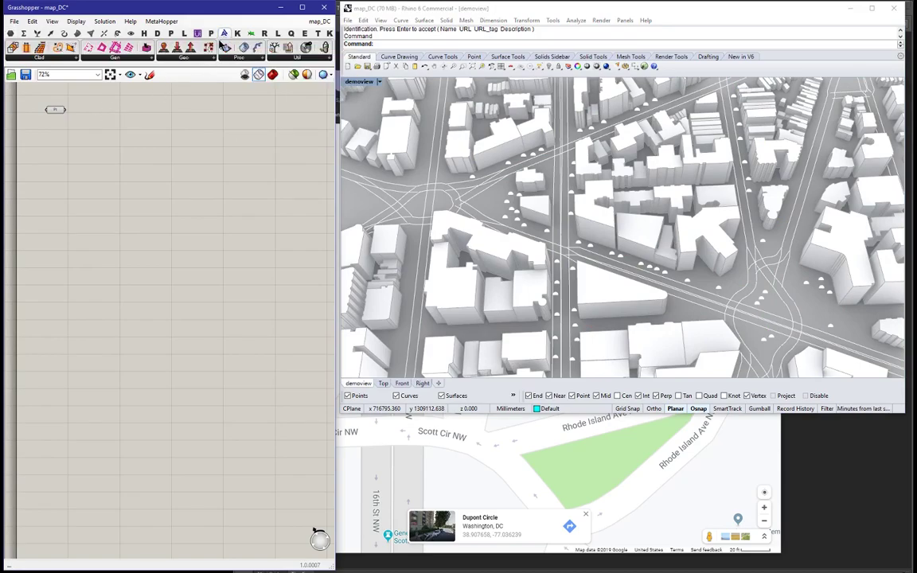
pyautogui.moveTo(150, 48); pyautogui.dragTo(62, 147)
pyautogui.scroll(2, 77, 118)
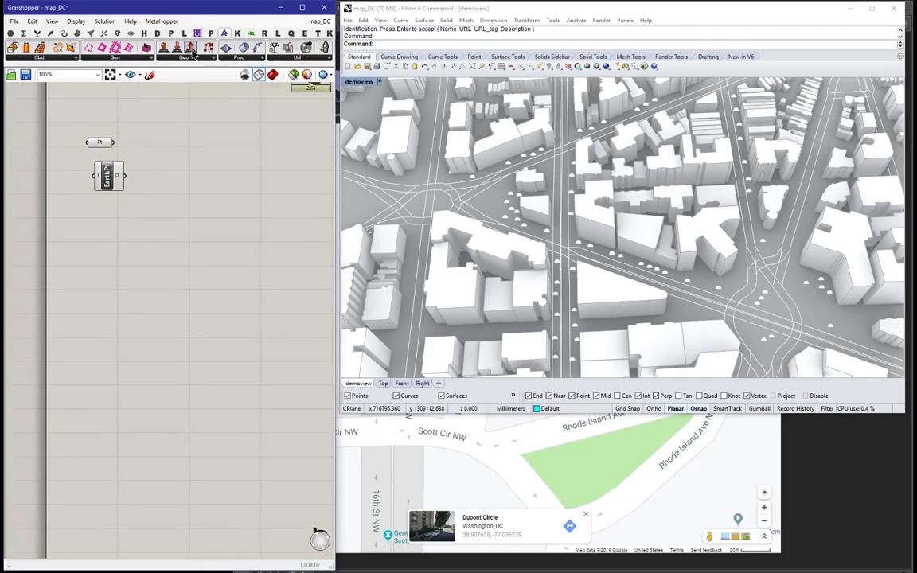
pyautogui.moveTo(177, 49); pyautogui.dragTo(195, 223)
pyautogui.moveTo(181, 248); pyautogui.dragTo(156, 209, button='right')
pyautogui.moveTo(89, 142); pyautogui.dragTo(109, 215)
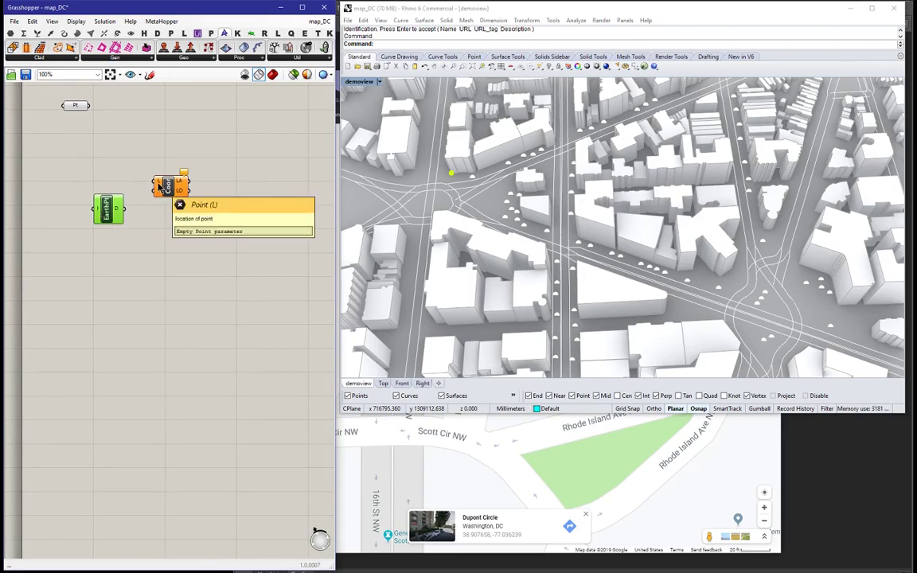
# Feed the conversion component's L input from Pt and its P input from the EarthAnchorPoint component set to index 6
pyautogui.moveTo(88, 107); pyautogui.dragTo(152, 184)
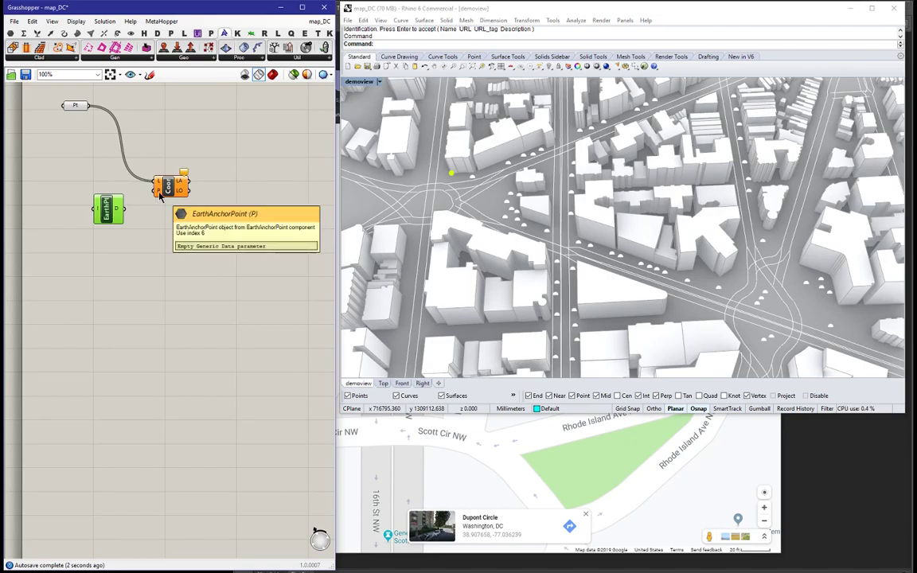
pyautogui.rightClick(103, 214)
pyautogui.moveTo(151, 302)
pyautogui.write('6')
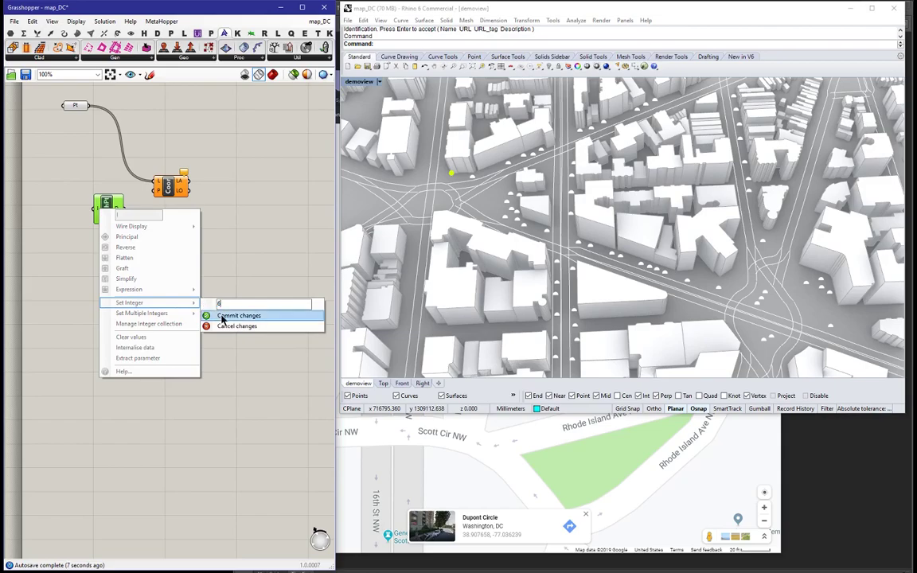
pyautogui.click(220, 319)
pyautogui.moveTo(125, 209); pyautogui.dragTo(154, 201)
pyautogui.moveTo(179, 187)
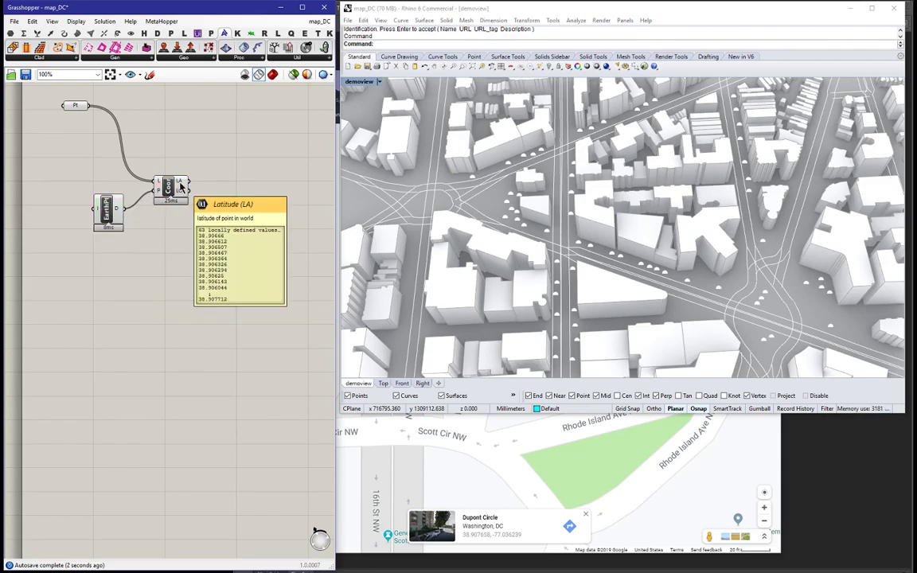
# Move the coordinate conversion component closer to EarthAnchorPoint, check its latitude and longitude outputs, and turn off the Pt parameter's preview
pyautogui.moveTo(170, 190); pyautogui.dragTo(160, 196)
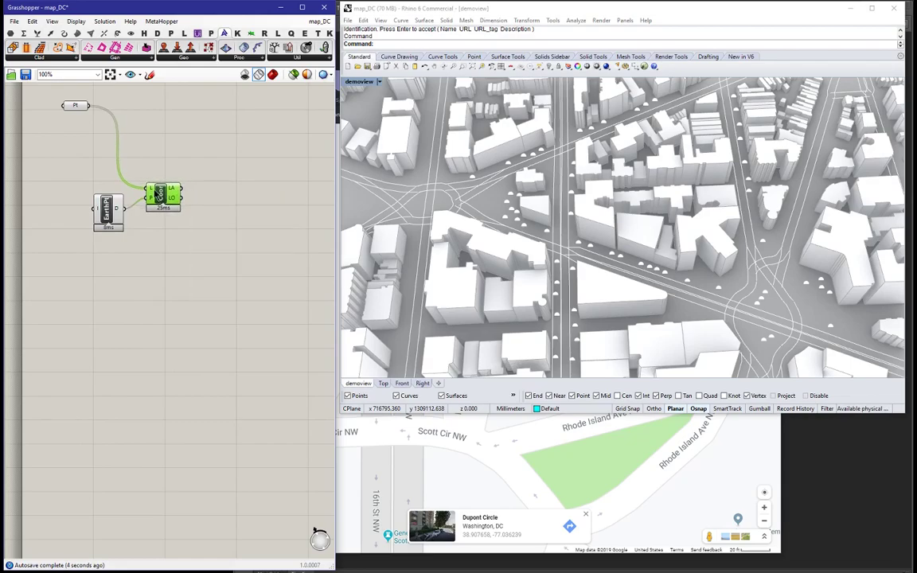
pyautogui.click(78, 110)
pyautogui.click(207, 180)
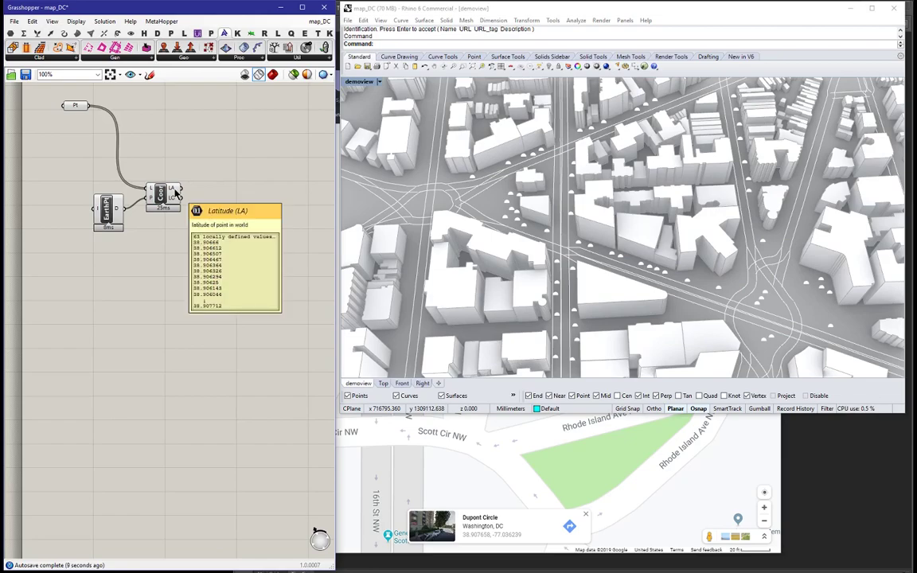
pyautogui.moveTo(174, 203)
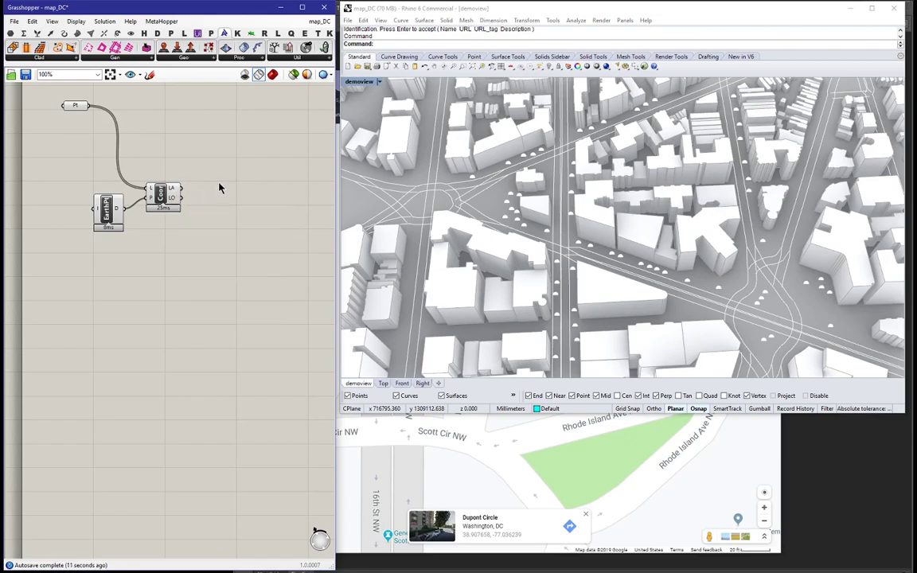
pyautogui.rightClick(72, 106)
pyautogui.click(102, 130)
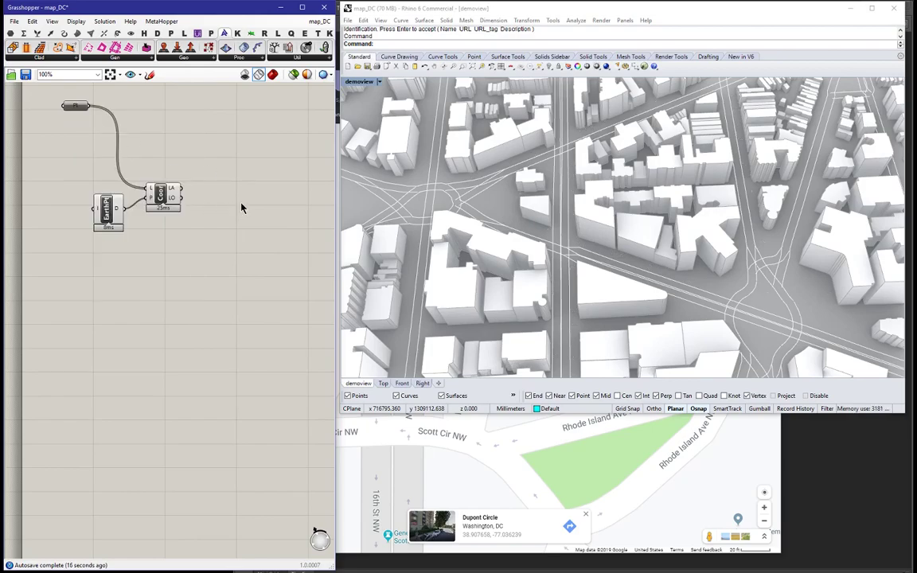
# Add a GeoLocate component fed by the conversion's LA and LO outputs and the original EarthAnchorPoint, deleting the duplicate EarthAnchorPoint
pyautogui.moveTo(112, 198); pyautogui.dragTo(181, 254)
pyautogui.click(195, 241)
pyautogui.click(243, 226)
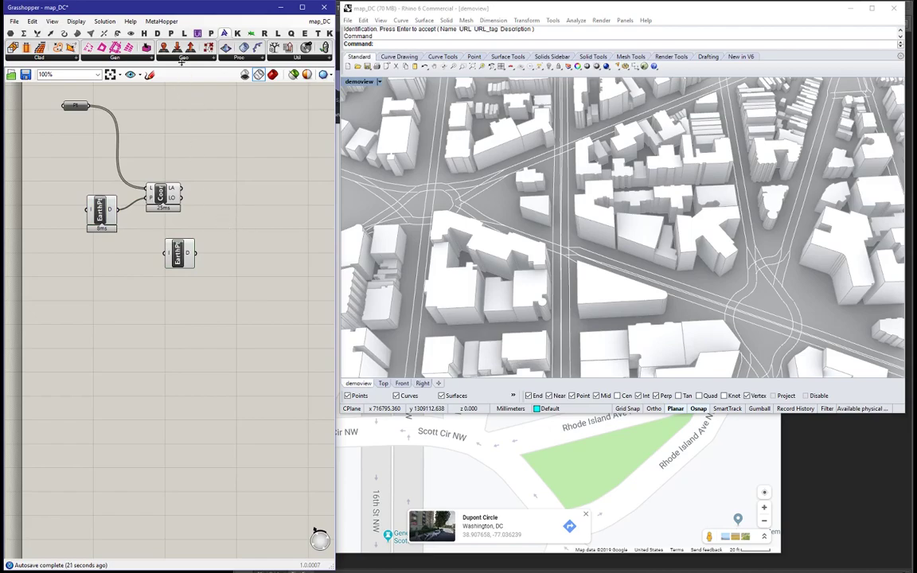
pyautogui.moveTo(182, 50); pyautogui.dragTo(224, 198)
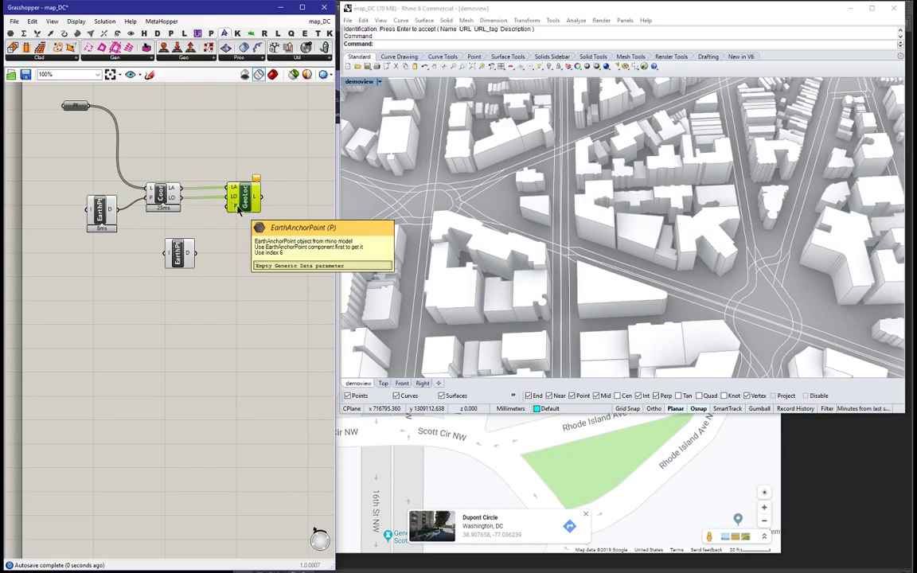
pyautogui.moveTo(181, 251); pyautogui.dragTo(180, 264)
pyautogui.press('Delete')
pyautogui.moveTo(108, 224); pyautogui.dragTo(216, 214)
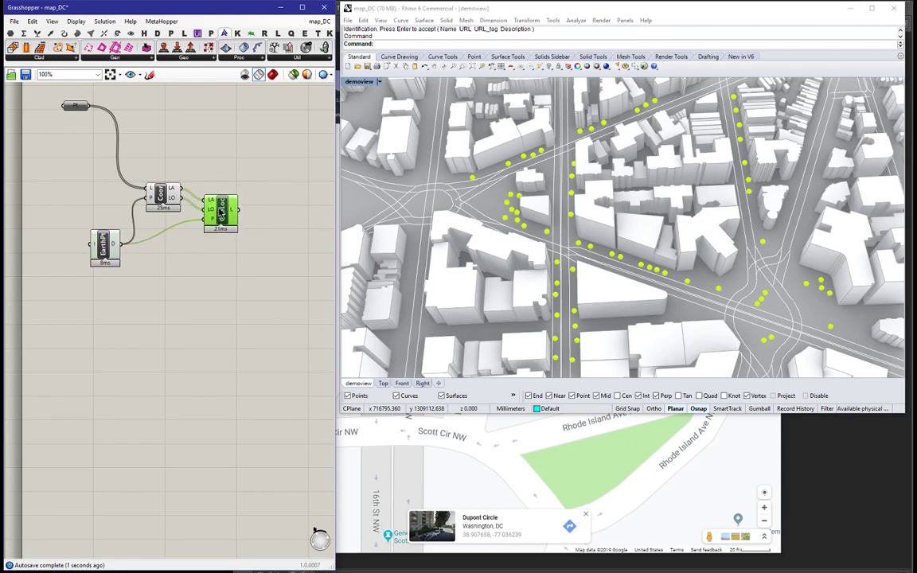
pyautogui.click(229, 164)
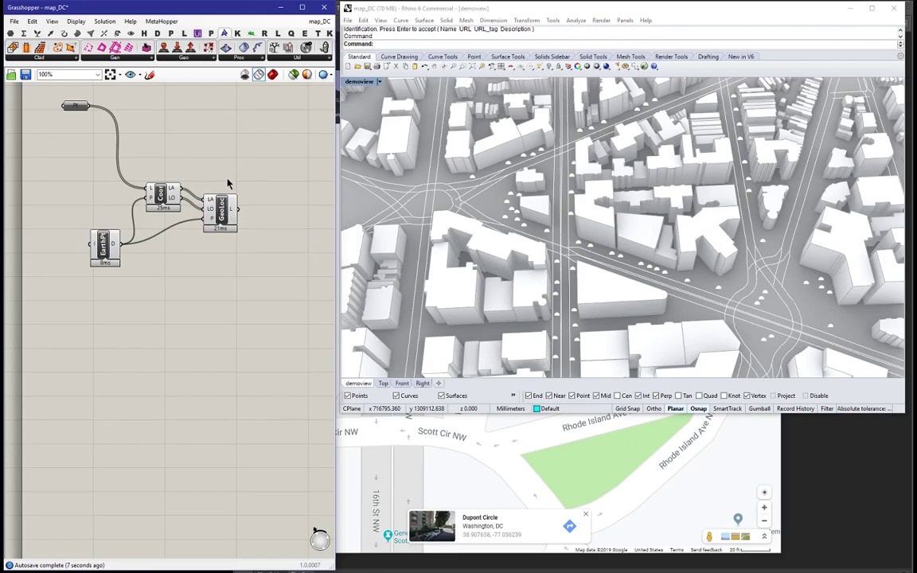
# Disconnect Pt from the conversion component's L input and move the three geolocation components up beneath Pt
pyautogui.moveTo(42, 99); pyautogui.dragTo(258, 289)
pyautogui.click(214, 165)
pyautogui.keyDown('ctrl'); pyautogui.moveTo(148, 192); pyautogui.dragTo(97, 121); pyautogui.keyUp('ctrl')
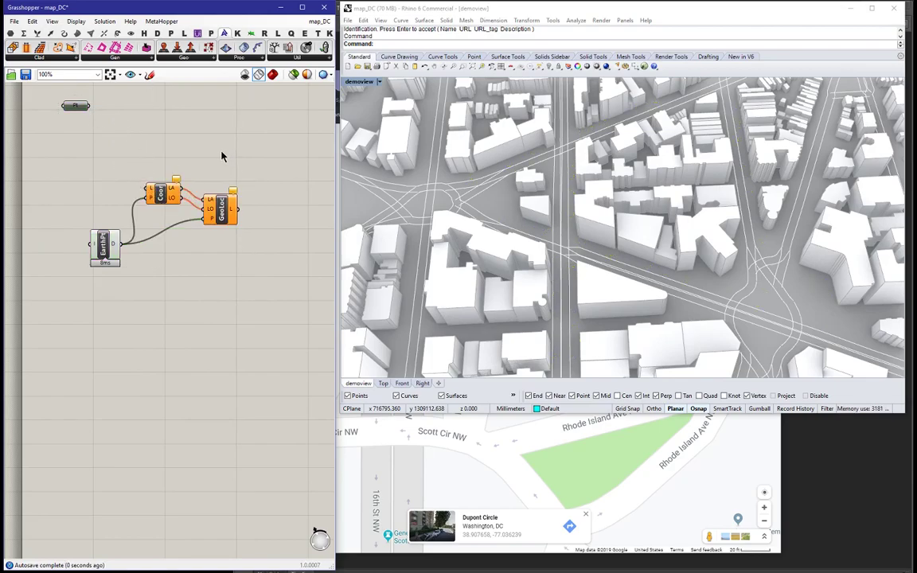
pyautogui.moveTo(109, 242); pyautogui.dragTo(113, 206)
pyautogui.moveTo(76, 157); pyautogui.dragTo(231, 247)
pyautogui.moveTo(221, 208); pyautogui.dragTo(161, 158)
pyautogui.click(235, 192)
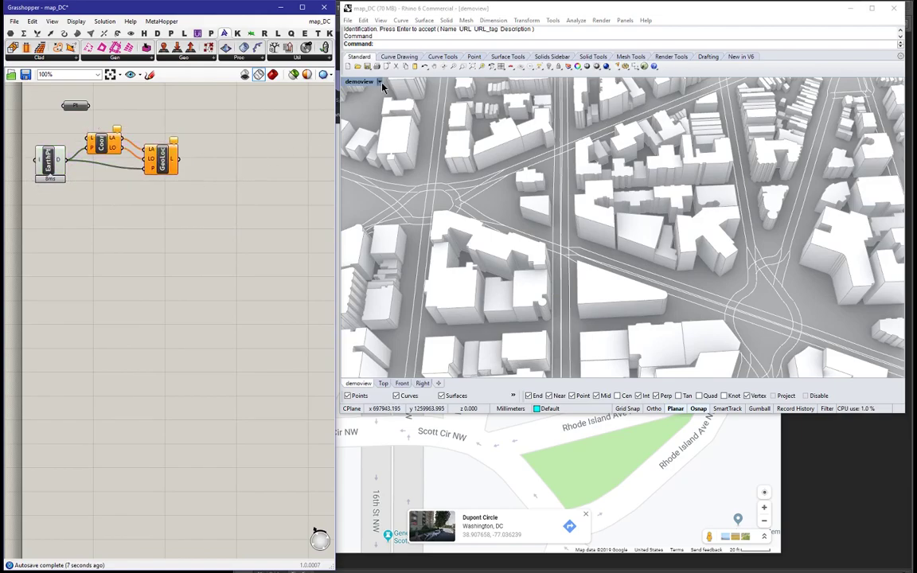
# Switch the Rhino demoview viewport to Rendered display and adjust the time of day in the Sun settings
pyautogui.click(350, 81)
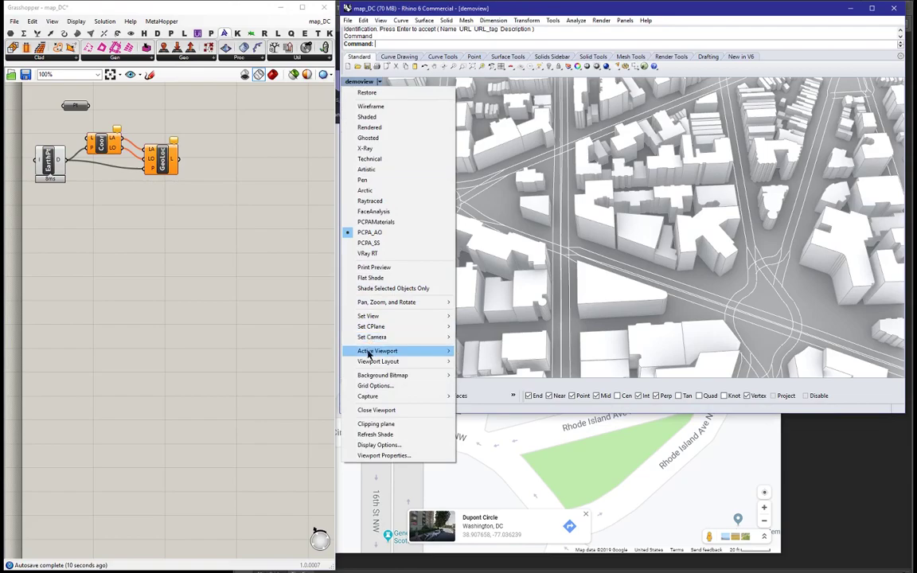
pyautogui.click(369, 127)
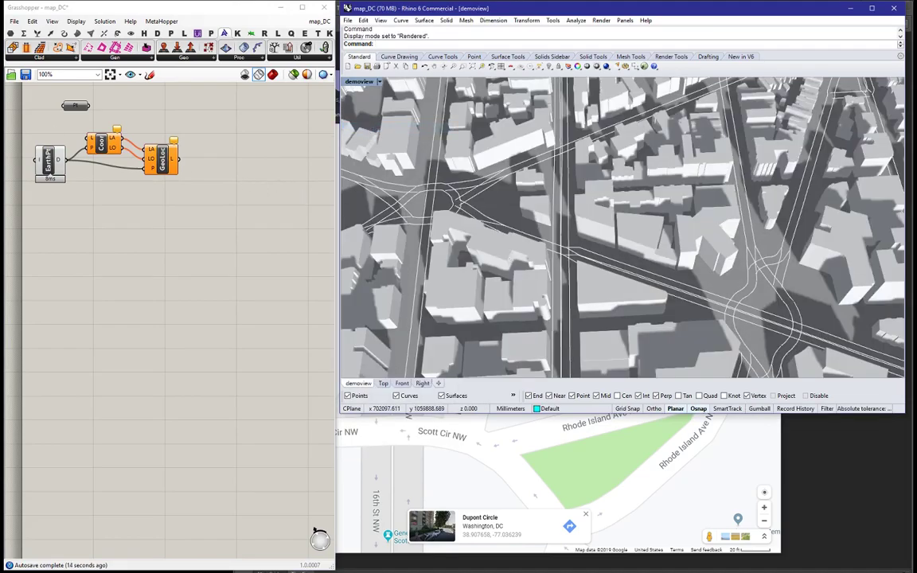
pyautogui.moveTo(1, 80); pyautogui.dragTo(207, 121)
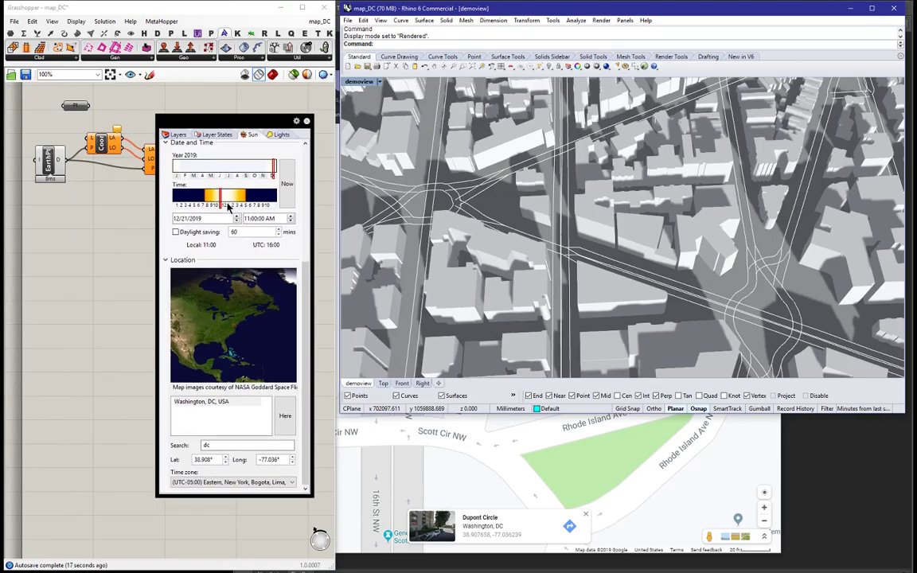
pyautogui.moveTo(222, 202)
pyautogui.mouseDown()
pyautogui.moveTo(236, 202)
pyautogui.moveTo(213, 202)
pyautogui.moveTo(223, 202)
pyautogui.mouseUp()
pyautogui.moveTo(240, 119); pyautogui.dragTo(0, 72)
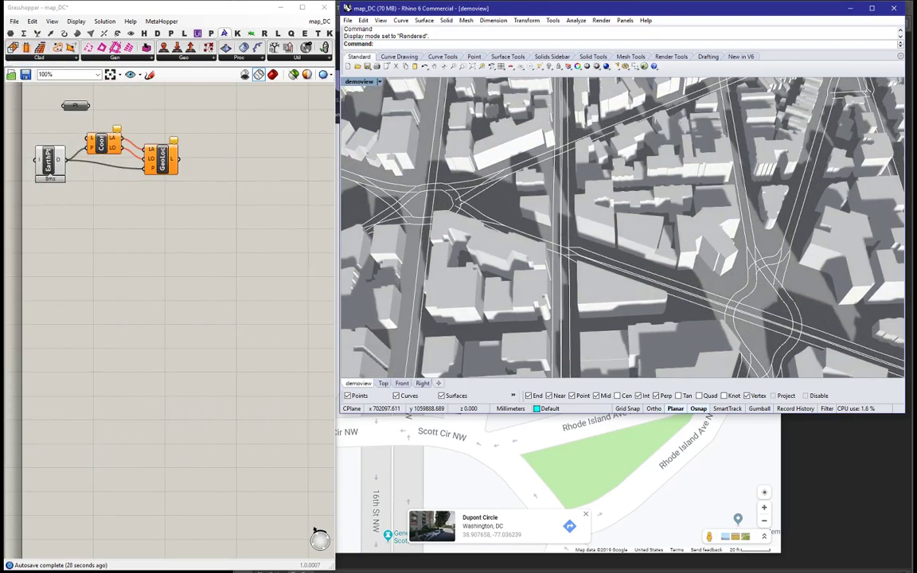
# In Grasshopper, place ShadowScreenshots and SunVectors components and feed the SunVectors T output into the ShadowScreenshots T input
pyautogui.click(215, 58)
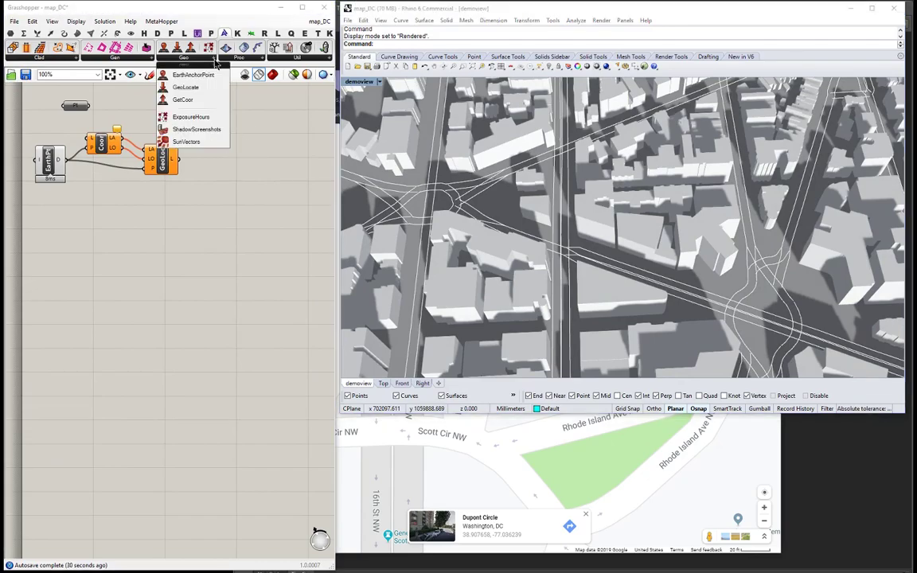
pyautogui.click(196, 129)
pyautogui.click(261, 245)
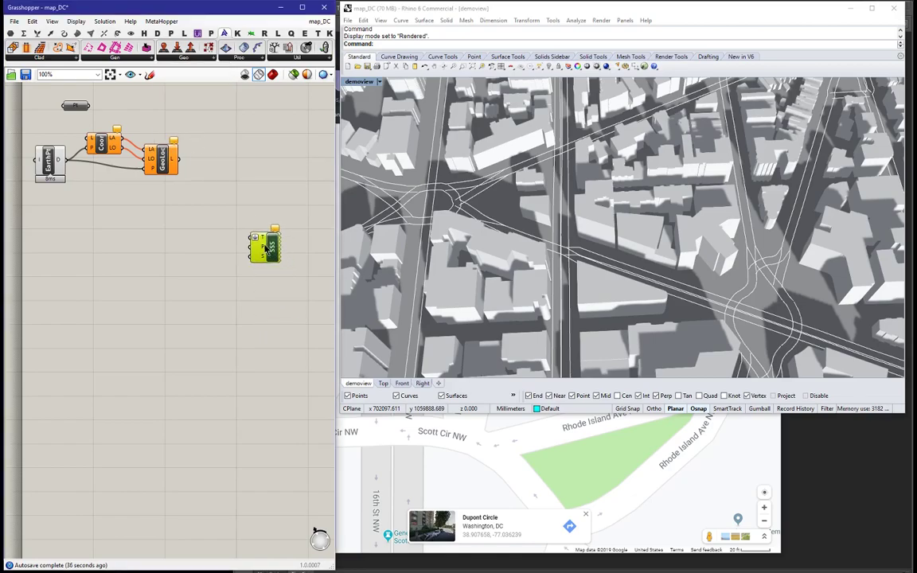
pyautogui.click(212, 59)
pyautogui.click(195, 101)
pyautogui.click(187, 249)
pyautogui.moveTo(186, 248); pyautogui.dragTo(213, 229)
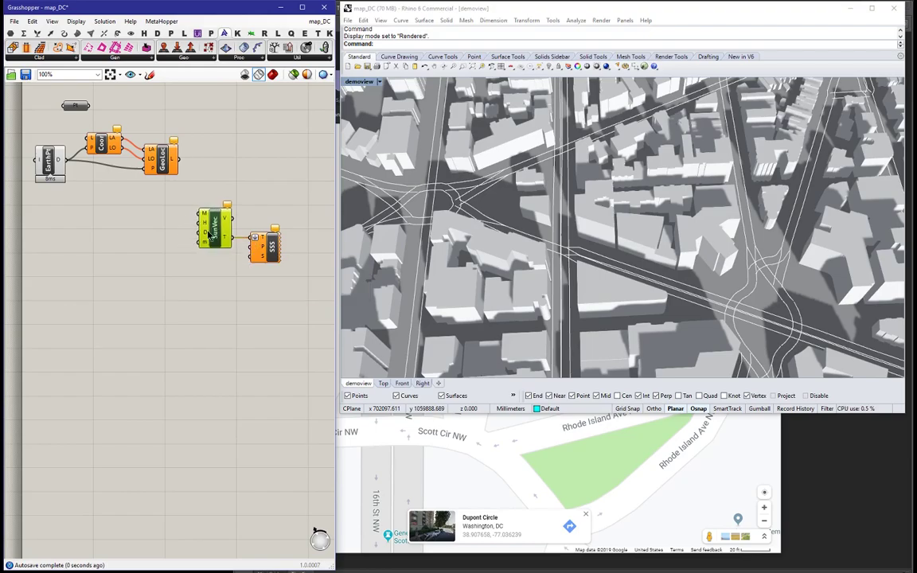
# Create a panel containing "12 to 12" and connect it to the M input of SunVectors
pyautogui.doubleClick(153, 228)
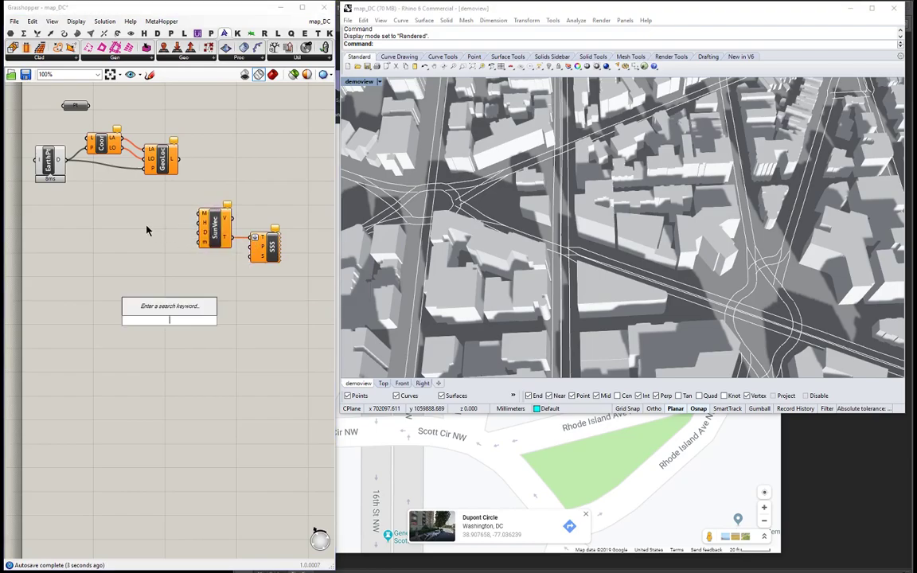
pyautogui.write('//12 to 12')
pyautogui.press('Return')
pyautogui.moveTo(176, 322); pyautogui.dragTo(162, 210)
pyautogui.click(155, 244)
# Create a panel containing "10 to 15", shrink it beside SunVectors, and connect it to the H input
pyautogui.doubleClick(149, 256)
pyautogui.write('//')
pyautogui.press('Return')
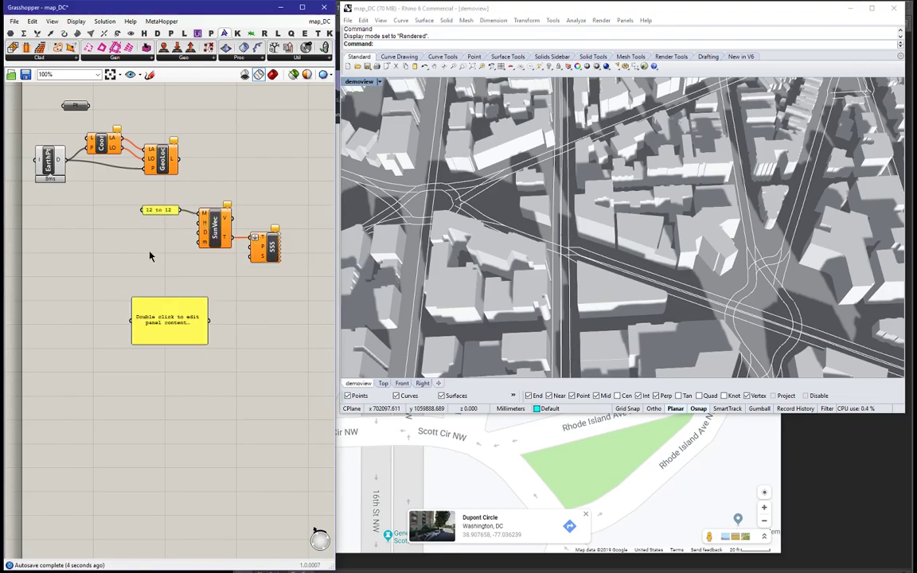
pyautogui.doubleClick(189, 335)
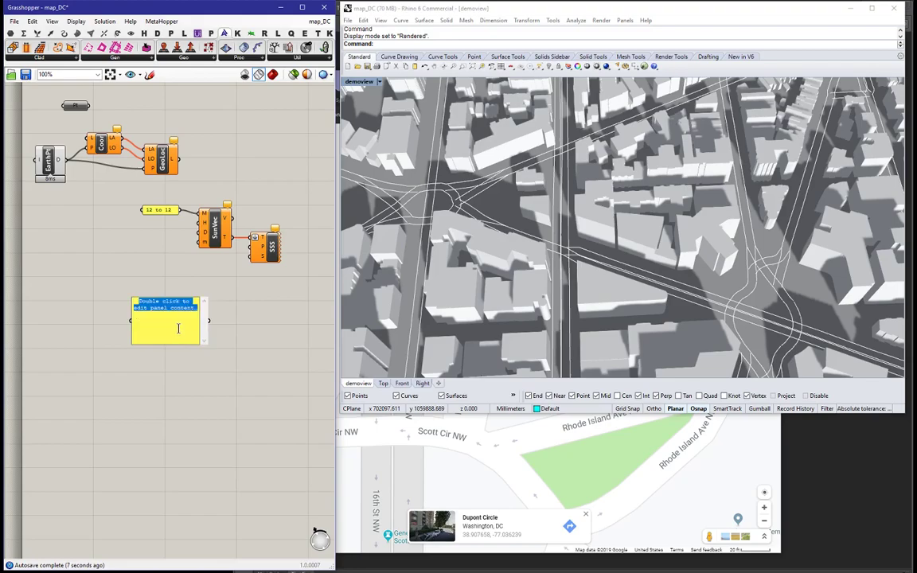
pyautogui.write('10 to 15')
pyautogui.click(285, 354)
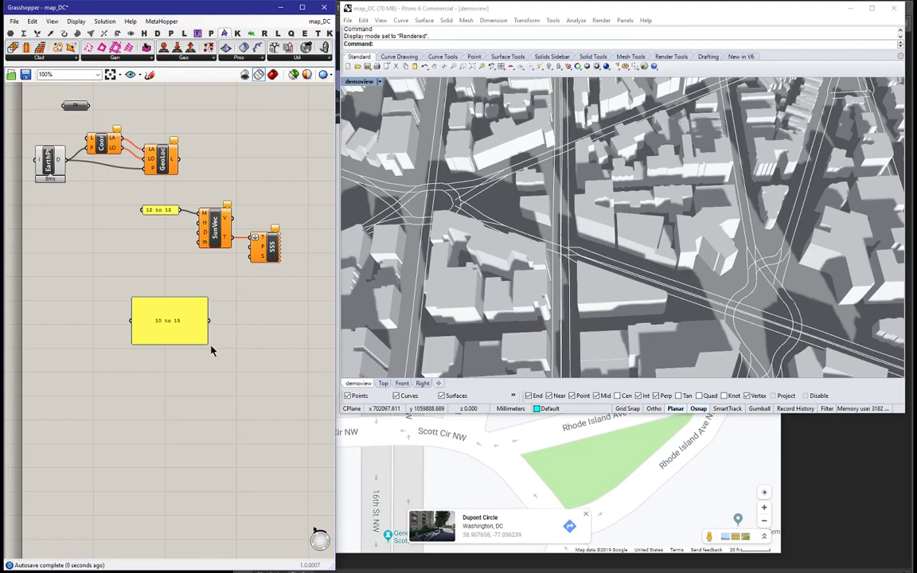
pyautogui.moveTo(203, 341); pyautogui.dragTo(198, 230)
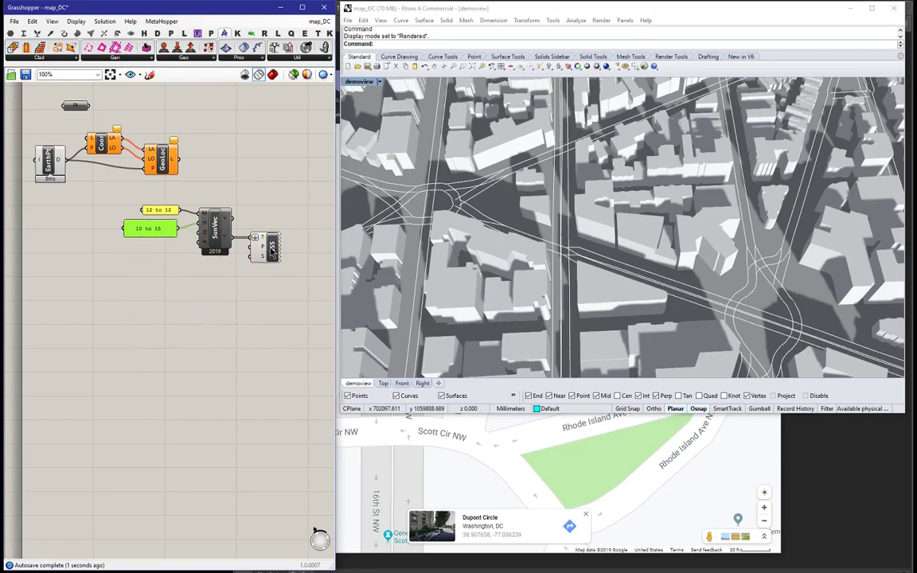
# Export the shadow study PNGs with the ShadowScreenshots component's Dump! command
pyautogui.click(271, 250)
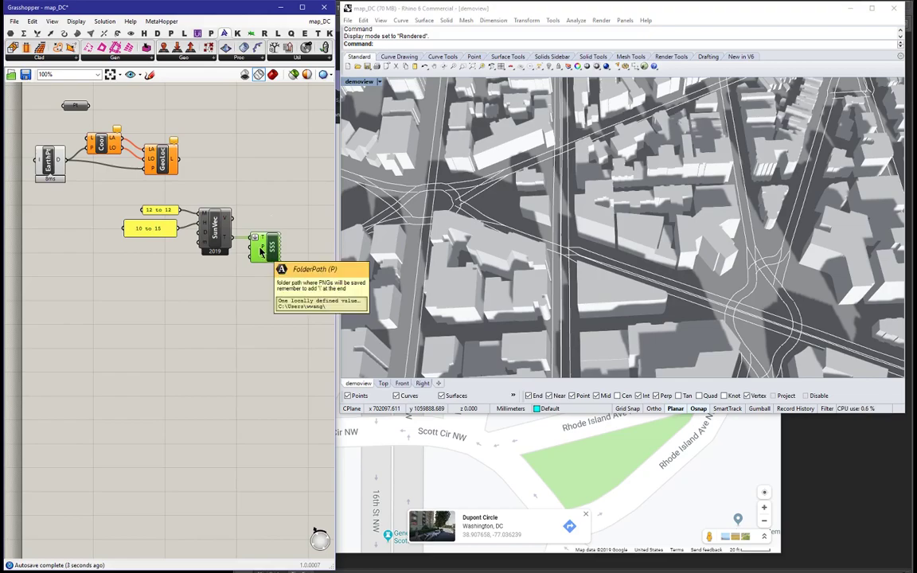
pyautogui.click(271, 222)
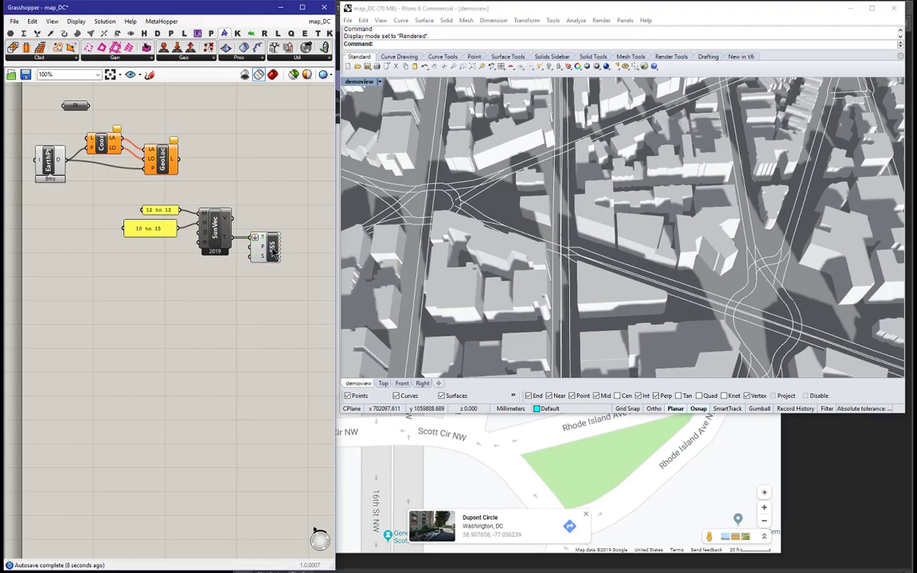
pyautogui.rightClick(272, 252)
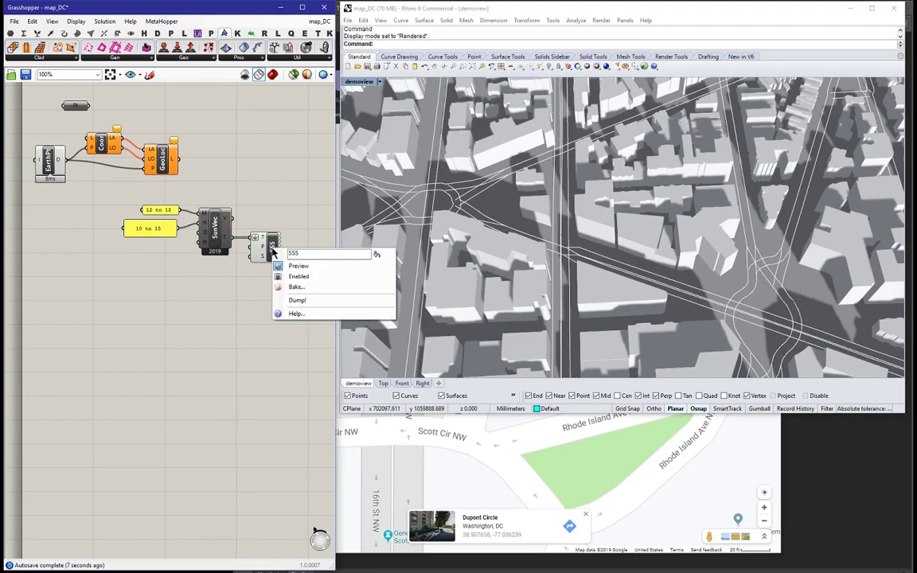
pyautogui.click(287, 301)
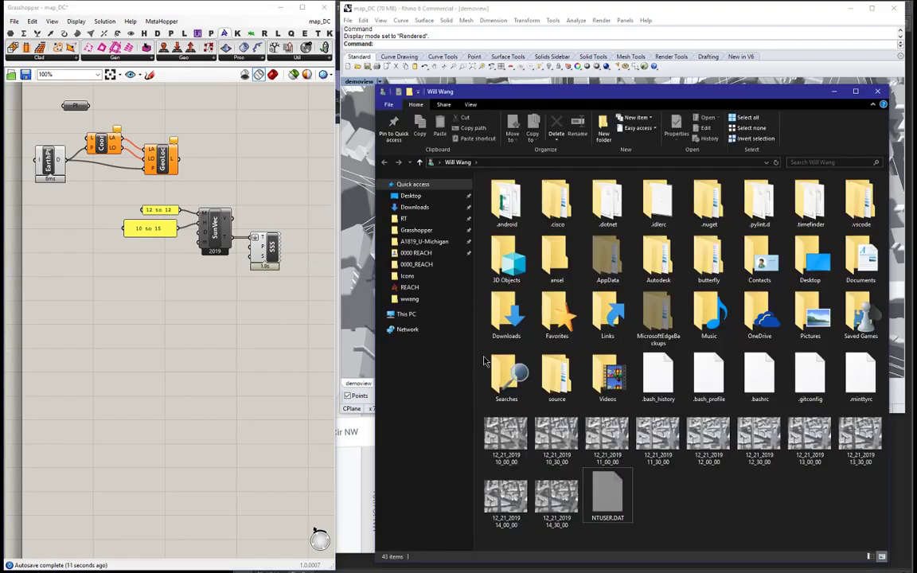
# Examine the exported shadow images in sequence from 12_21_2019 10_00_00 to 12_21_2019 13_30_00, closing the image viewer when done
pyautogui.click(502, 438)
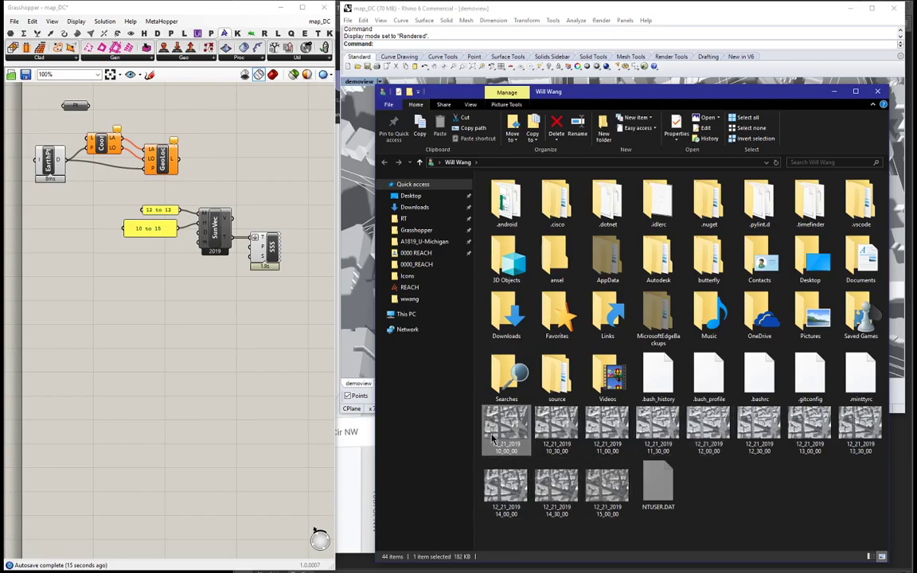
pyautogui.doubleClick(501, 430)
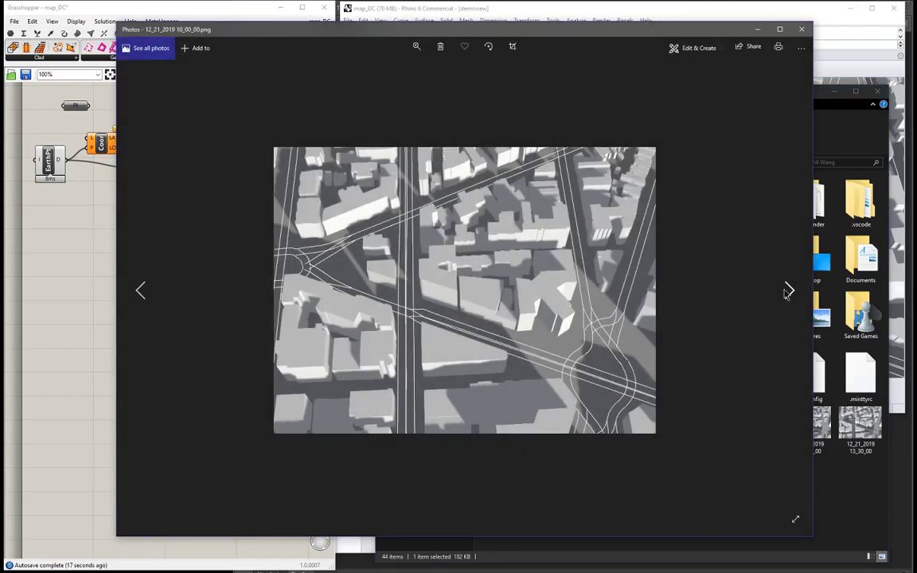
pyautogui.click(788, 289)
pyautogui.click(788, 290)
pyautogui.click(788, 291)
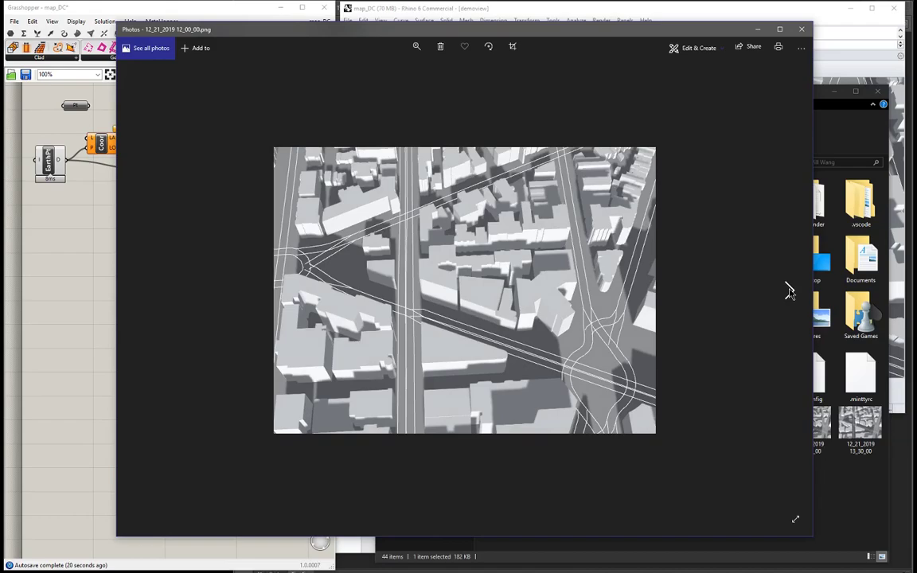
pyautogui.click(788, 291)
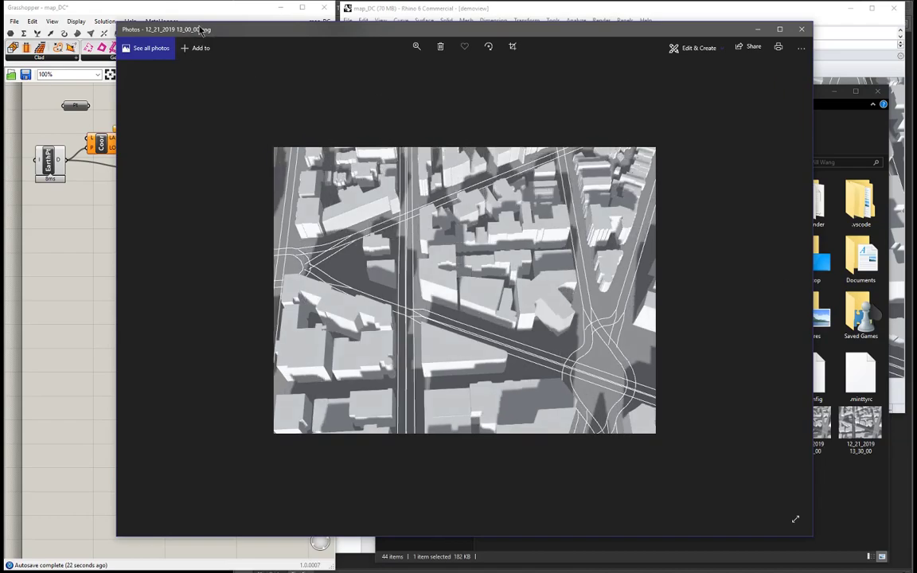
pyautogui.click(788, 290)
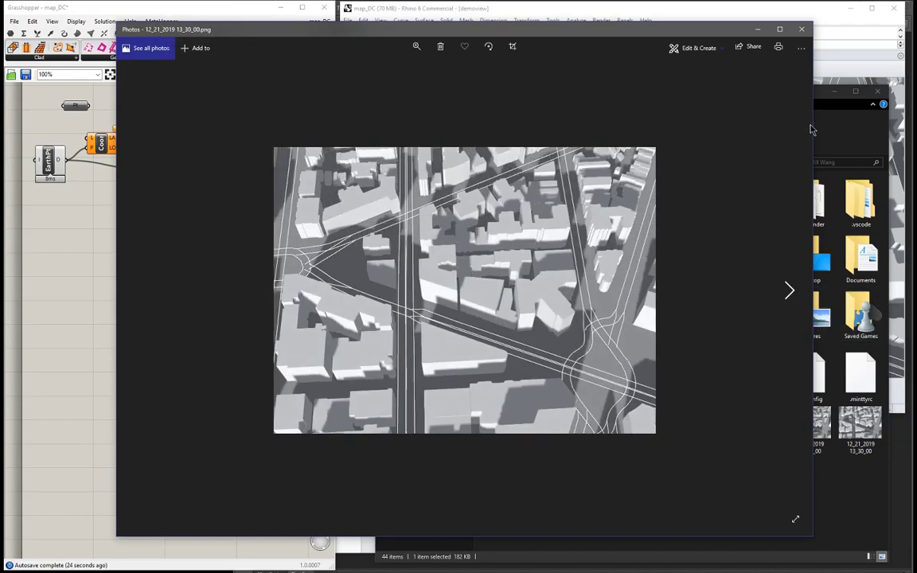
pyautogui.click(800, 29)
# Switch to Photoshop and load the PNGs from 12_21_2019 10_00_00 to 12_21_2019 15_00_00 into a single image stack
pyautogui.click(747, 477)
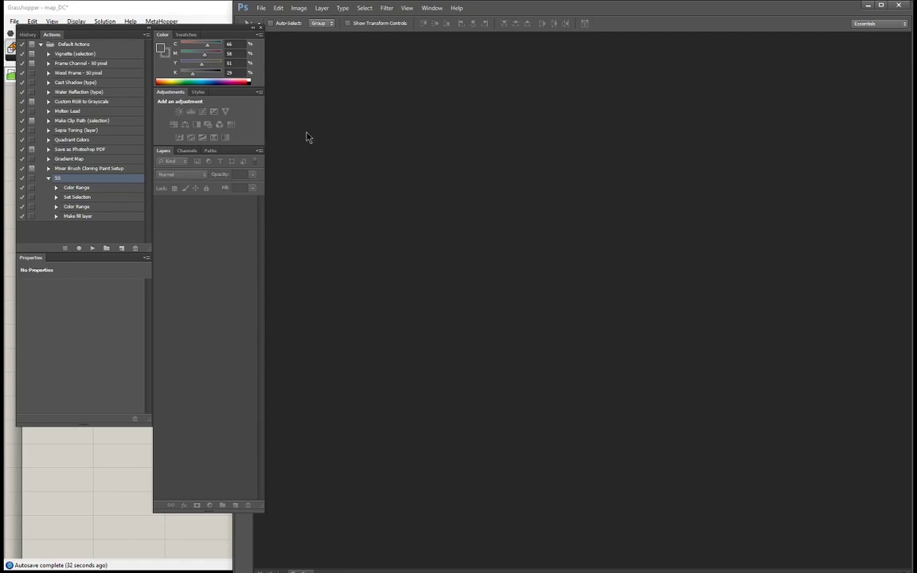
pyautogui.click(261, 8)
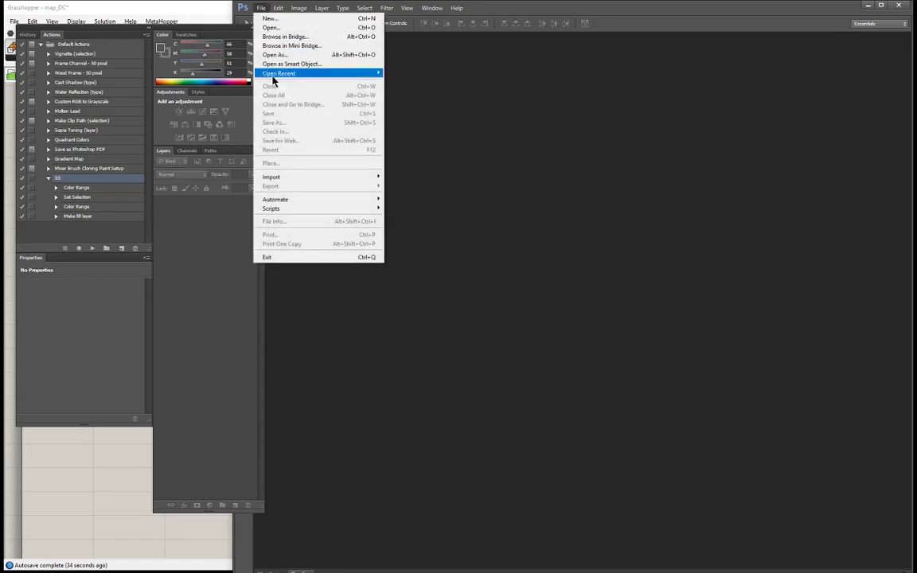
pyautogui.moveTo(301, 209)
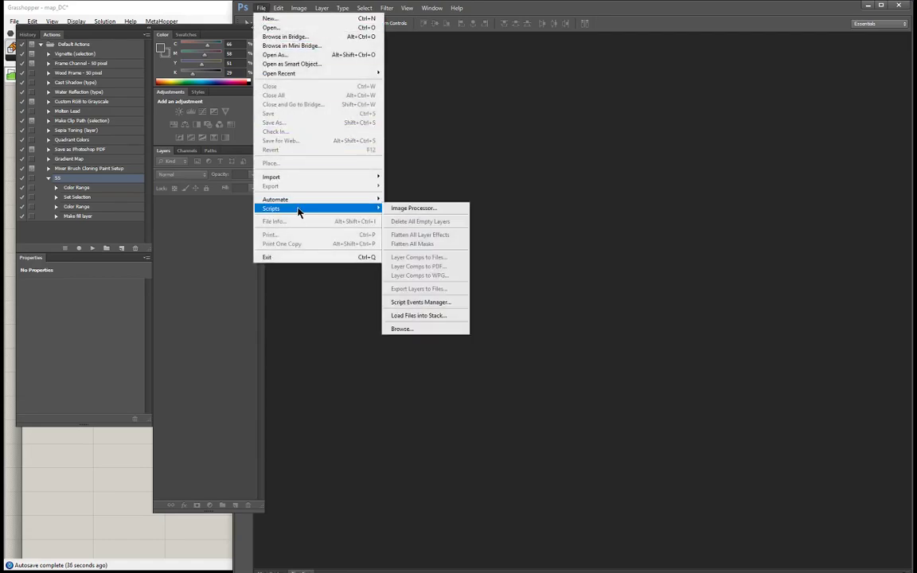
pyautogui.click(418, 315)
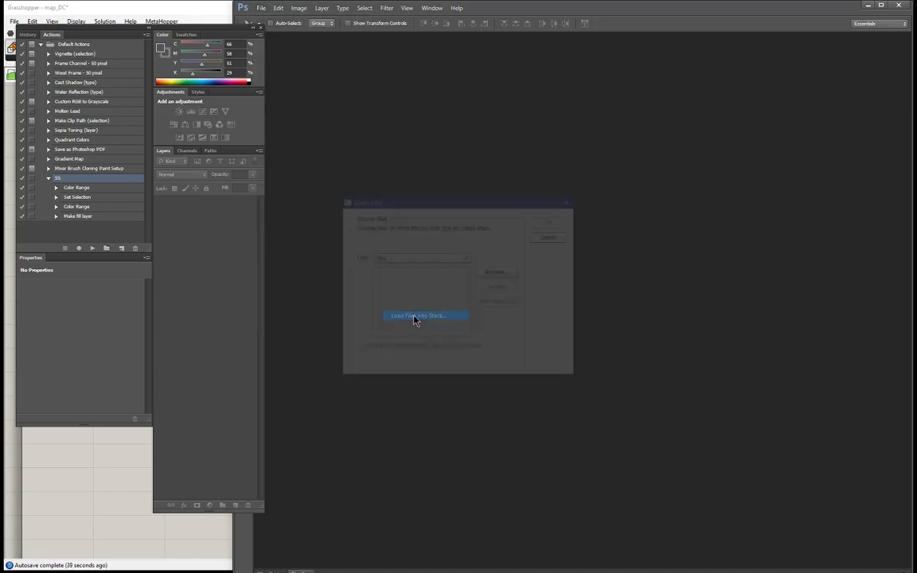
pyautogui.click(499, 272)
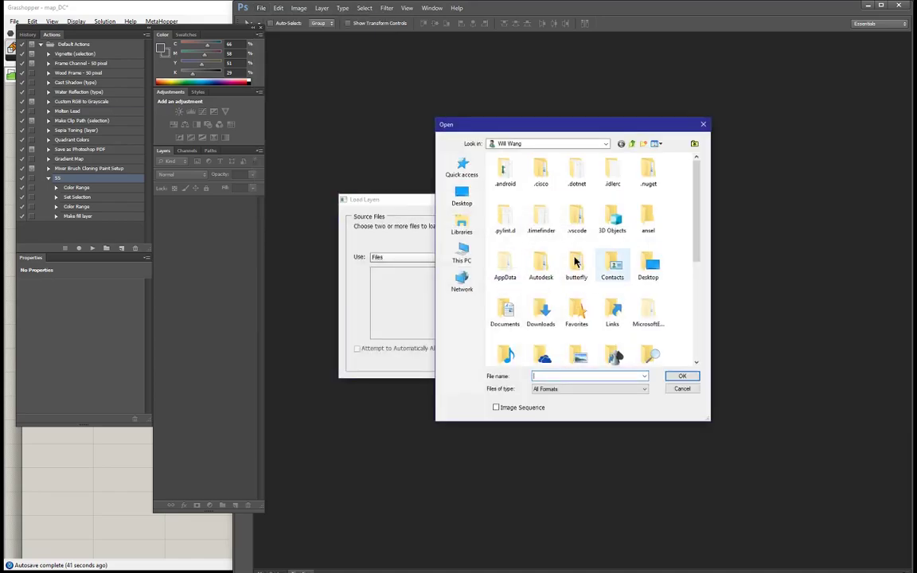
pyautogui.scroll(-5, 697, 231)
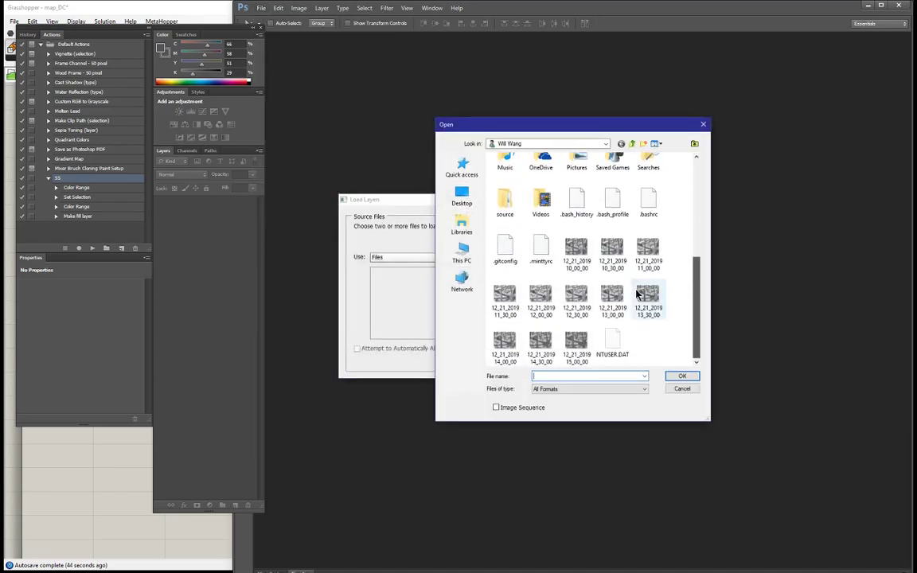
pyautogui.click(575, 256)
pyautogui.keyDown('shift'); pyautogui.click(575, 343); pyautogui.keyUp('shift')
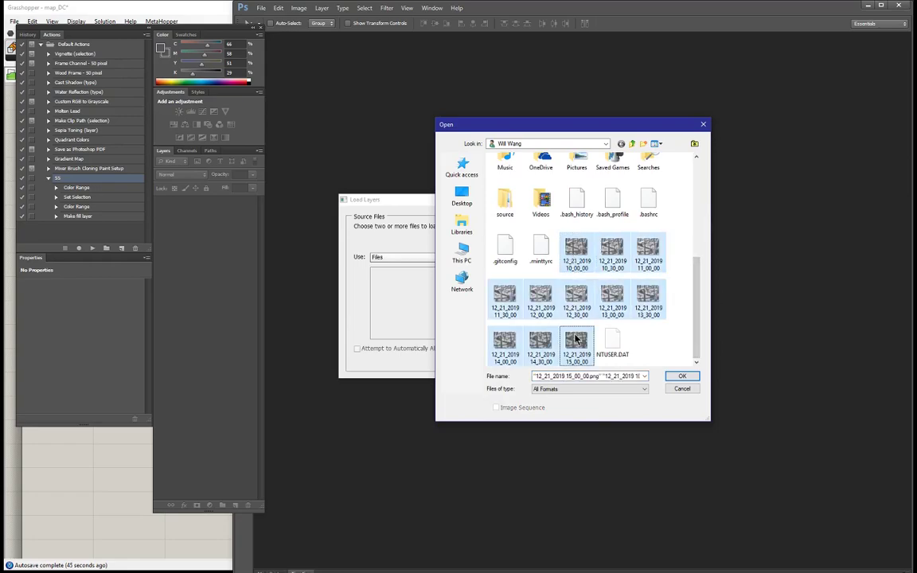
pyautogui.click(678, 378)
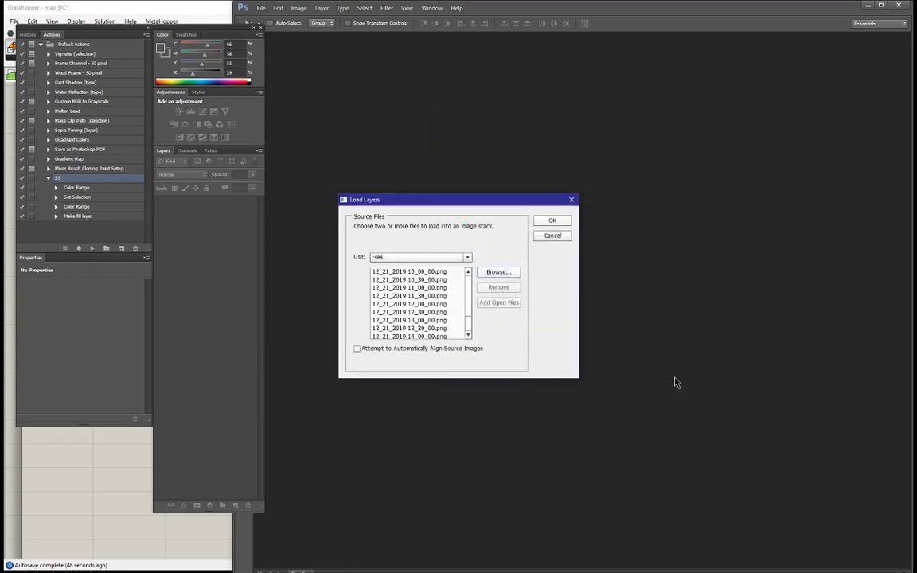
pyautogui.click(550, 222)
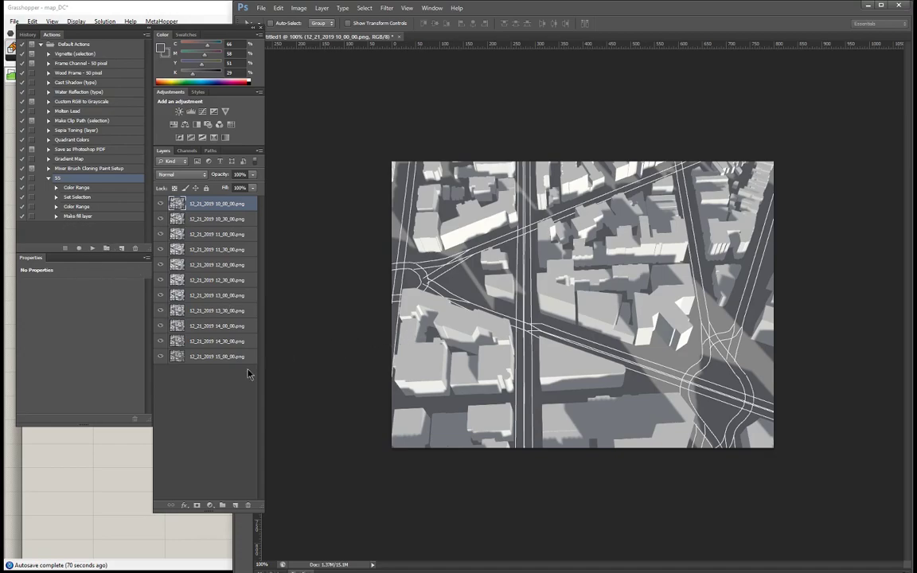
# Select the 12_21_2019 15_00_00.png layer and delete the existing SS action
pyautogui.click(208, 361)
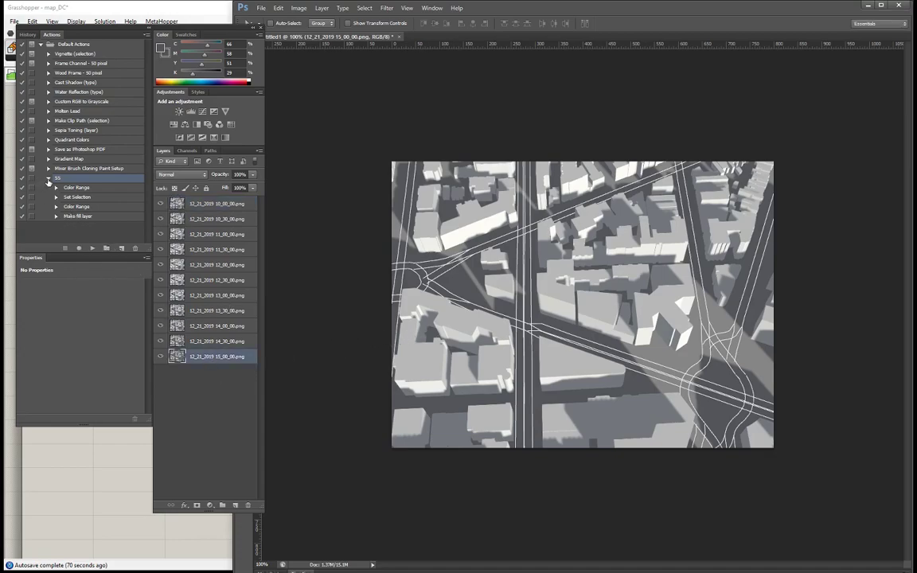
pyautogui.click(50, 179)
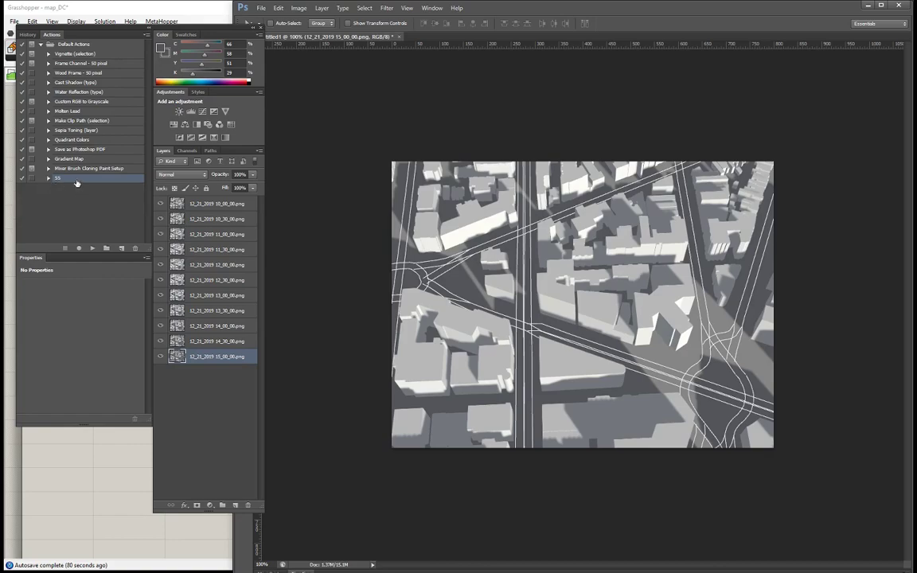
pyautogui.moveTo(74, 181)
pyautogui.mouseDown()
pyautogui.moveTo(125, 223)
pyautogui.moveTo(136, 249)
pyautogui.mouseUp()
# Create a new action named SS in Default Actions, stop its recording, and hide every layer above 12_21_2019 15_00_00.png
pyautogui.click(120, 248)
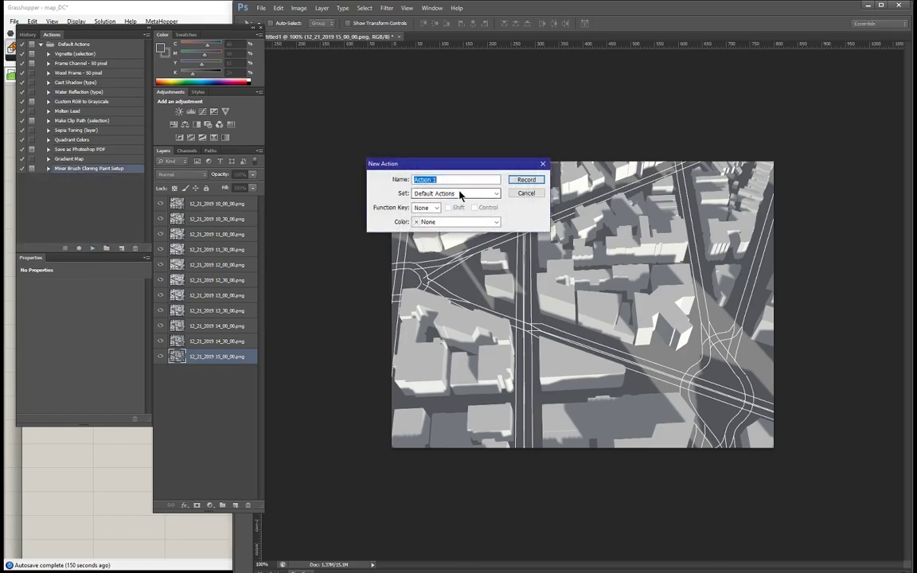
pyautogui.write('SS')
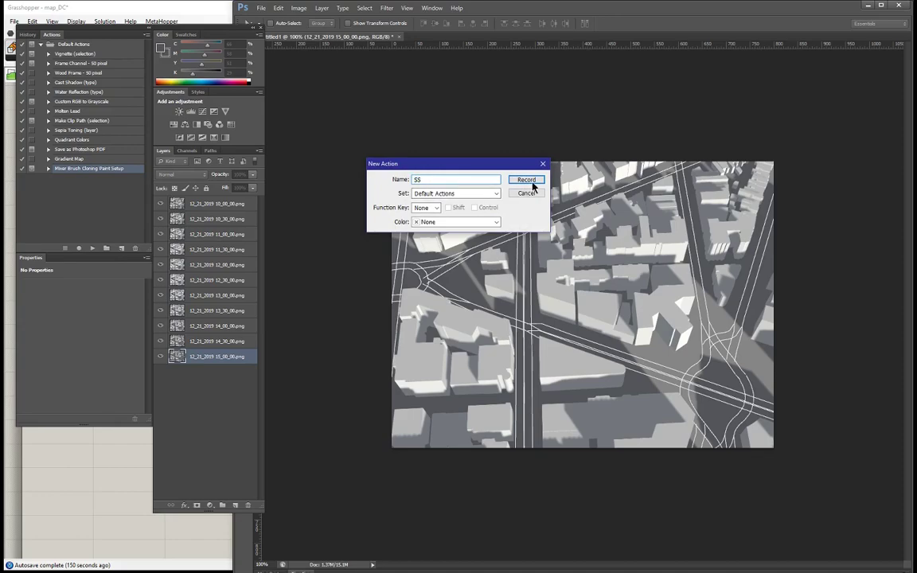
pyautogui.click(526, 181)
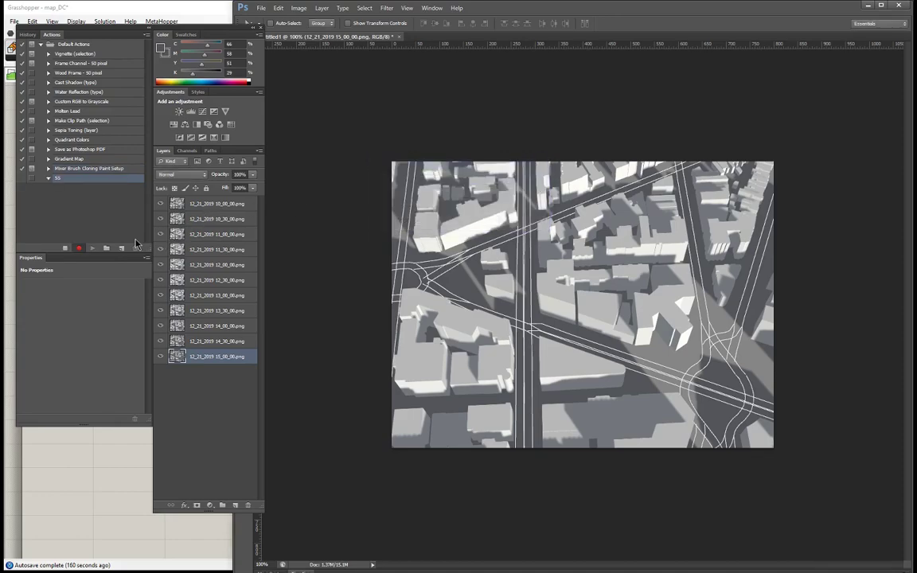
pyautogui.click(65, 248)
pyautogui.moveTo(160, 204); pyautogui.dragTo(160, 342)
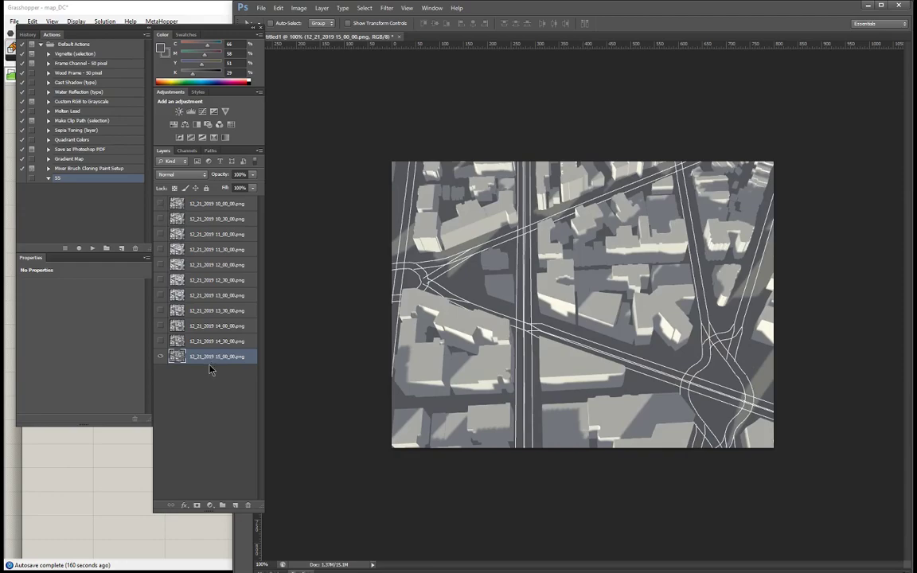
# Record a Color Range selection of the shadow areas into the SS action with Fuzziness 71
pyautogui.click(79, 248)
pyautogui.click(363, 9)
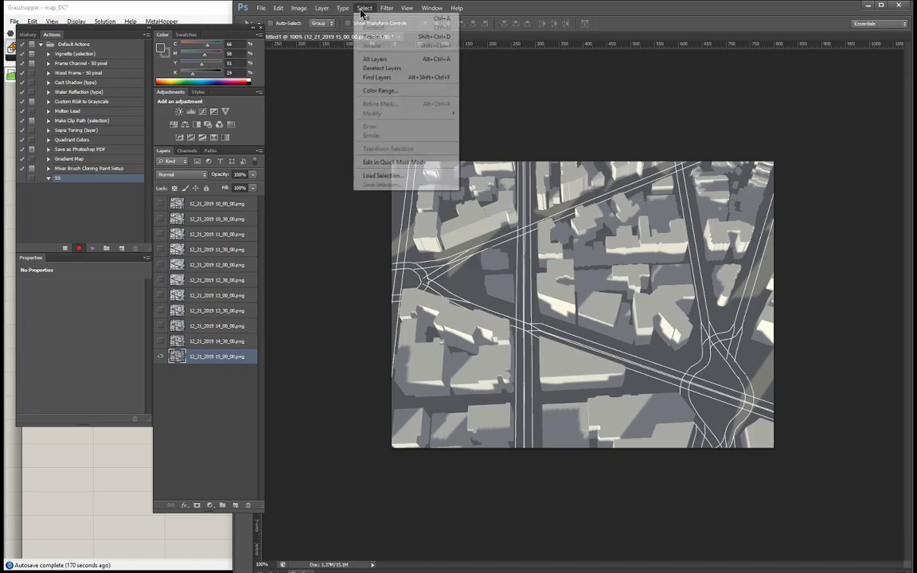
pyautogui.click(399, 92)
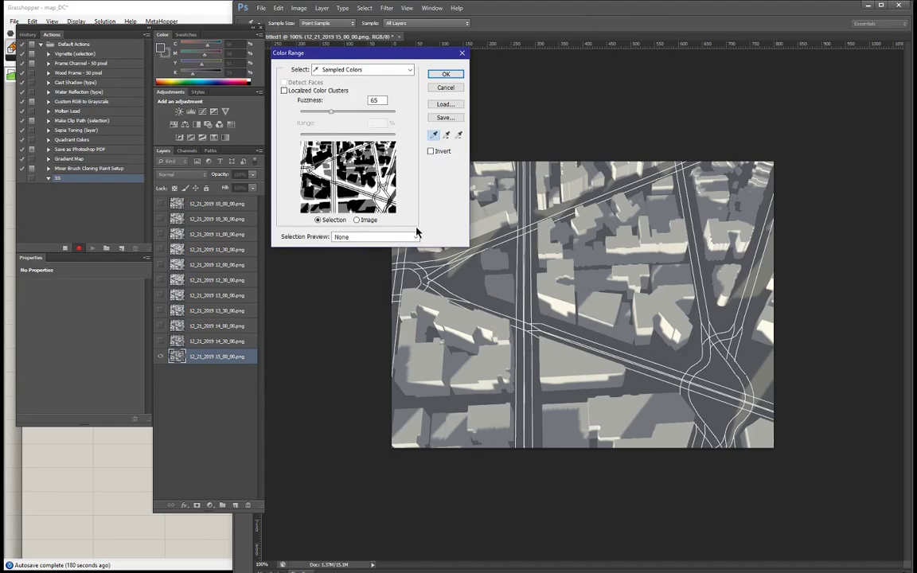
pyautogui.moveTo(332, 116)
pyautogui.mouseDown()
pyautogui.moveTo(385, 115)
pyautogui.moveTo(301, 113)
pyautogui.moveTo(335, 112)
pyautogui.mouseUp()
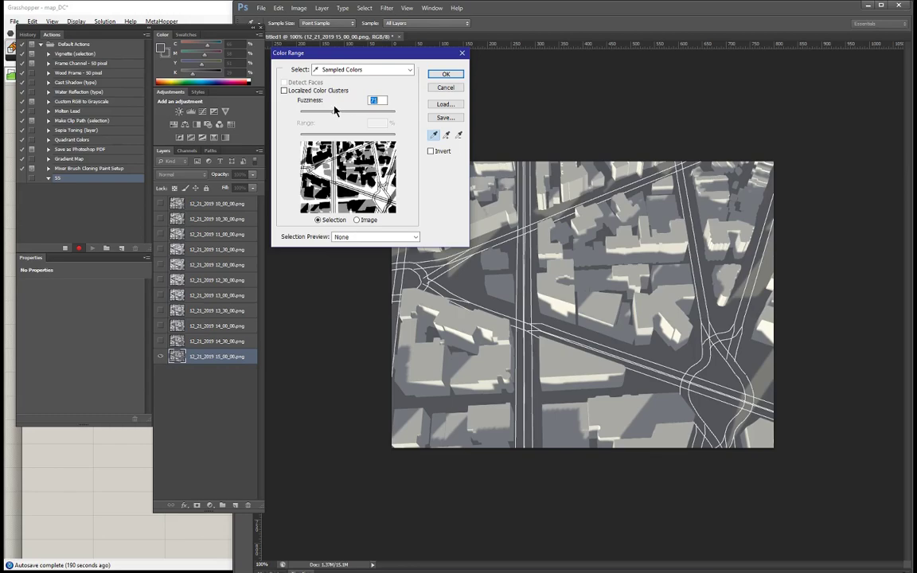
pyautogui.click(440, 75)
pyautogui.click(111, 186)
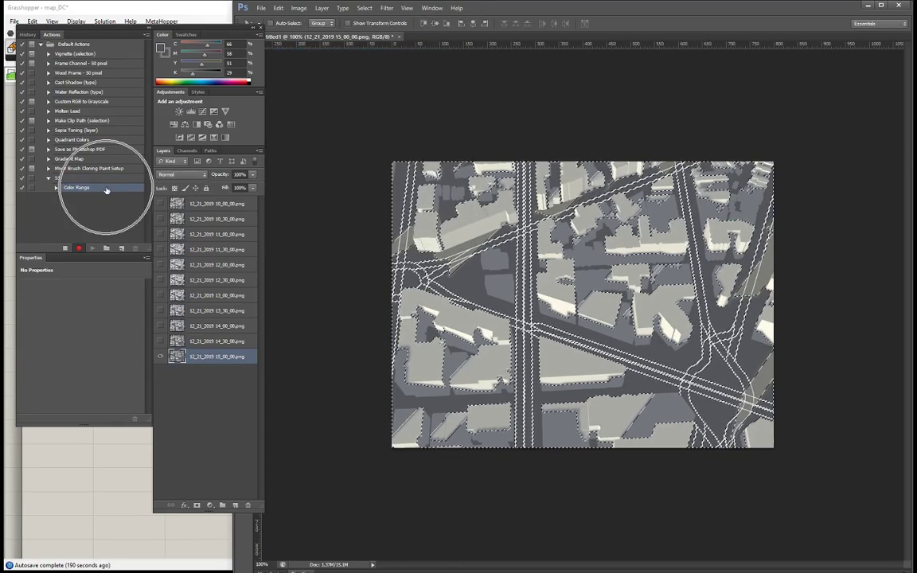
# Record a solid color fill layer in blue 1d5ee4 from the shadow selection
pyautogui.click(209, 506)
pyautogui.click(235, 299)
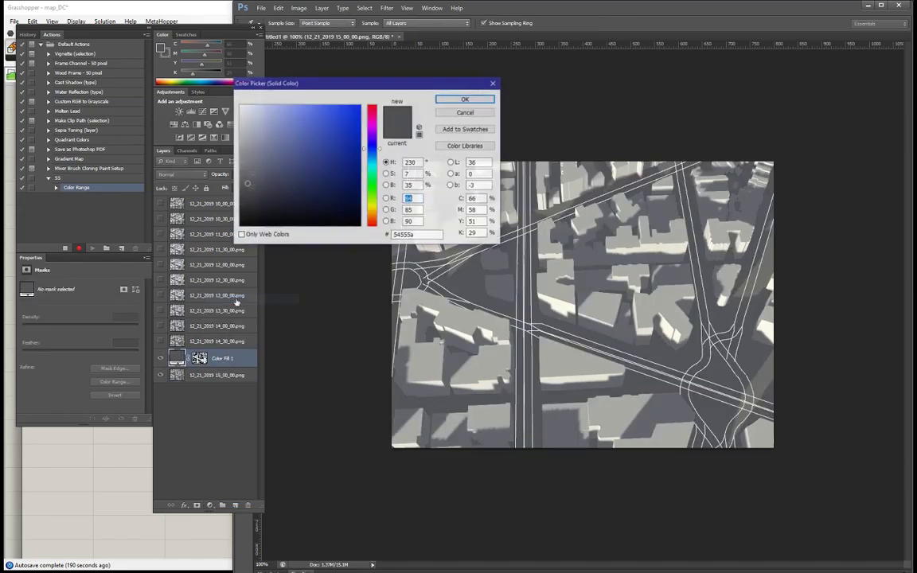
pyautogui.moveTo(328, 104); pyautogui.dragTo(364, 114)
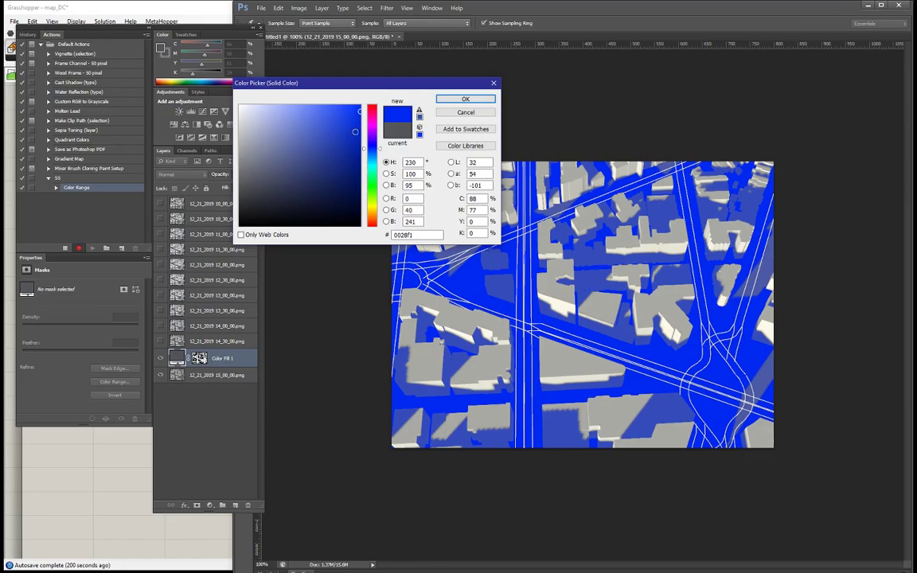
pyautogui.moveTo(359, 131); pyautogui.dragTo(345, 119)
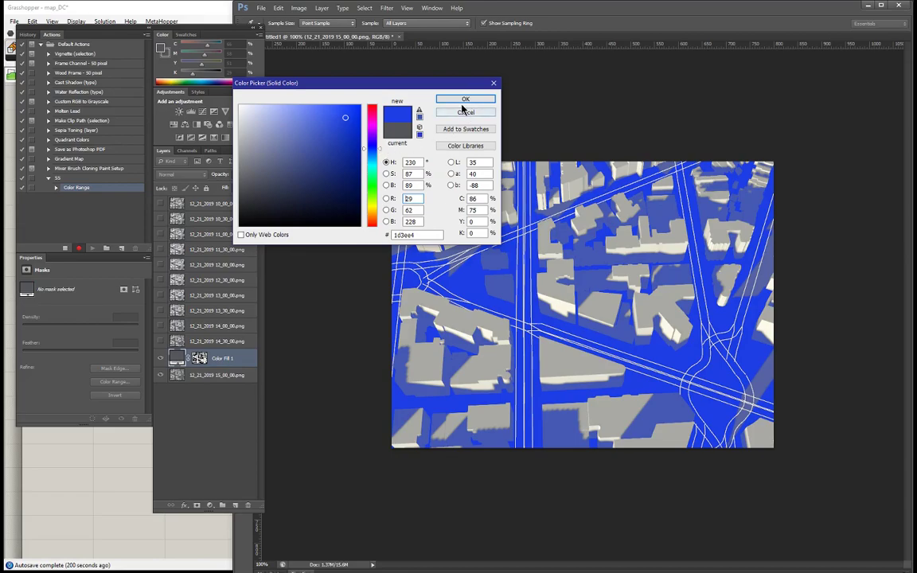
pyautogui.moveTo(381, 148); pyautogui.dragTo(380, 152)
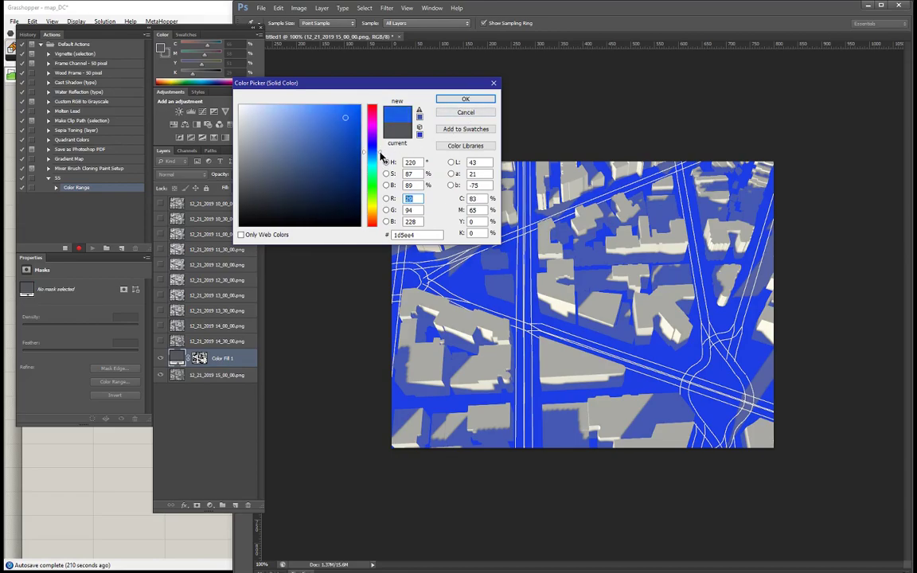
pyautogui.click(469, 98)
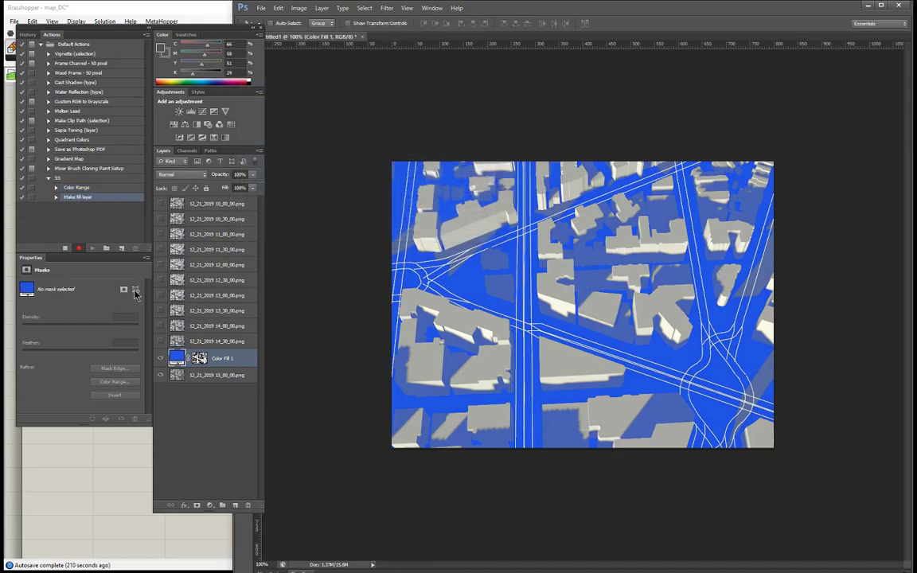
# Hide the 12_21_2019 15_00_00.png layer and delete the recorded layer-hiding command from the SS action
pyautogui.click(160, 378)
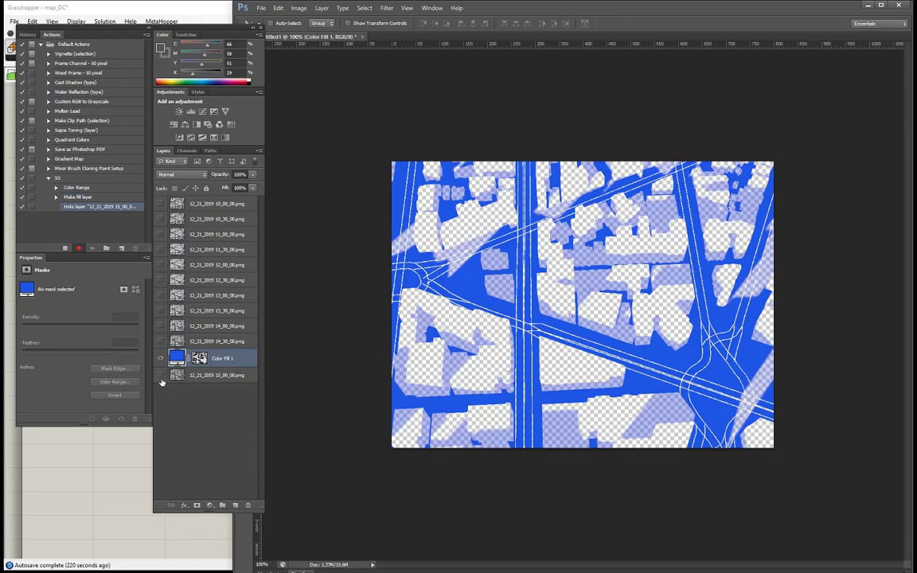
pyautogui.moveTo(96, 207); pyautogui.dragTo(134, 249)
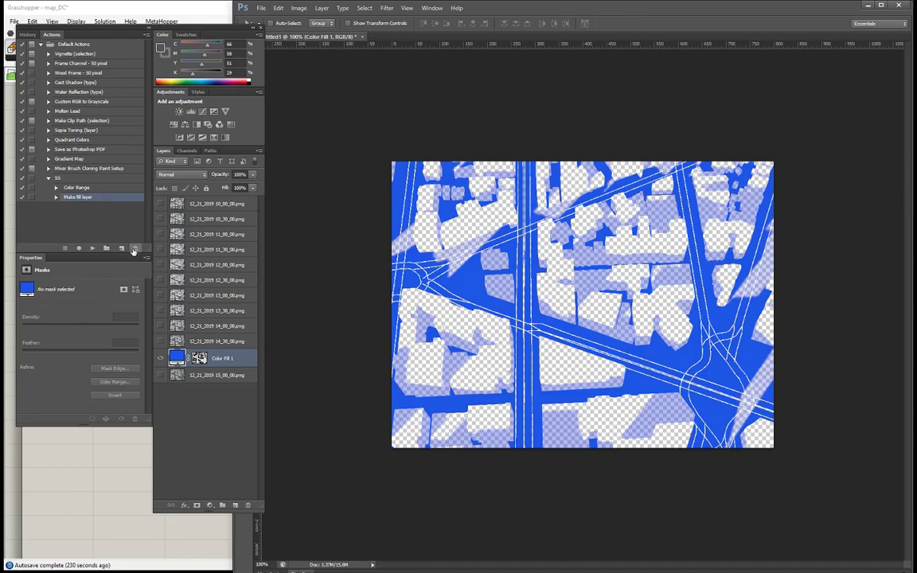
# Hide the blue fill, show the 12_21_2019 14_30_00.png layer, and run the SS action on it
pyautogui.click(177, 342)
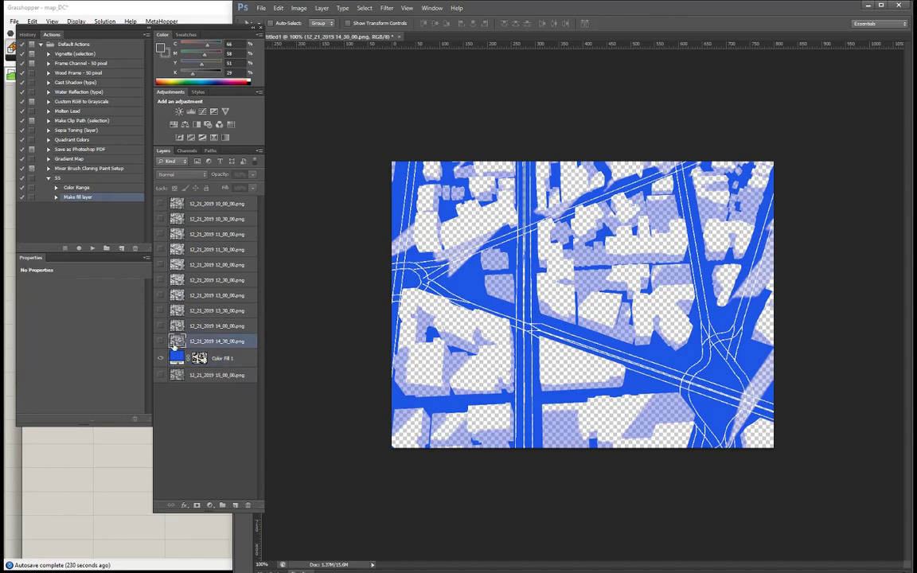
pyautogui.click(159, 359)
pyautogui.click(160, 341)
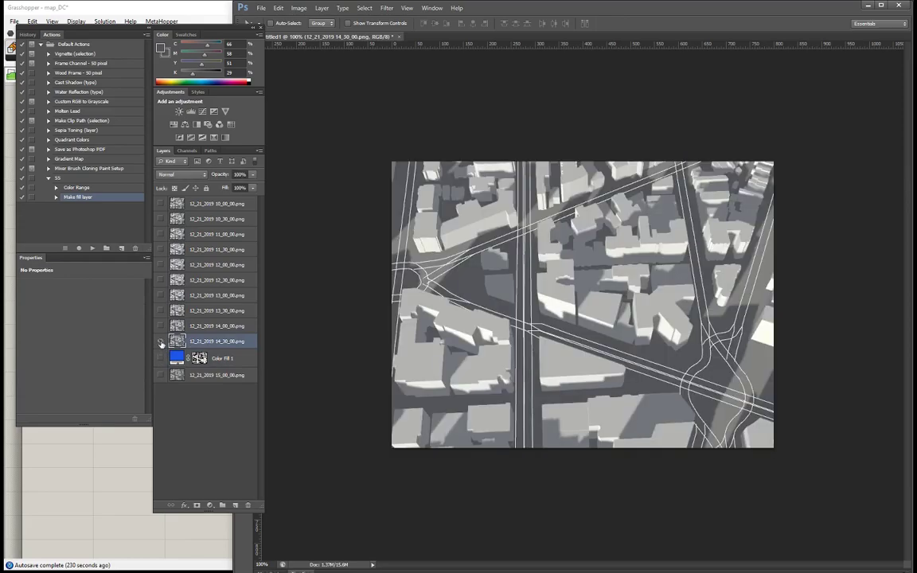
pyautogui.click(79, 179)
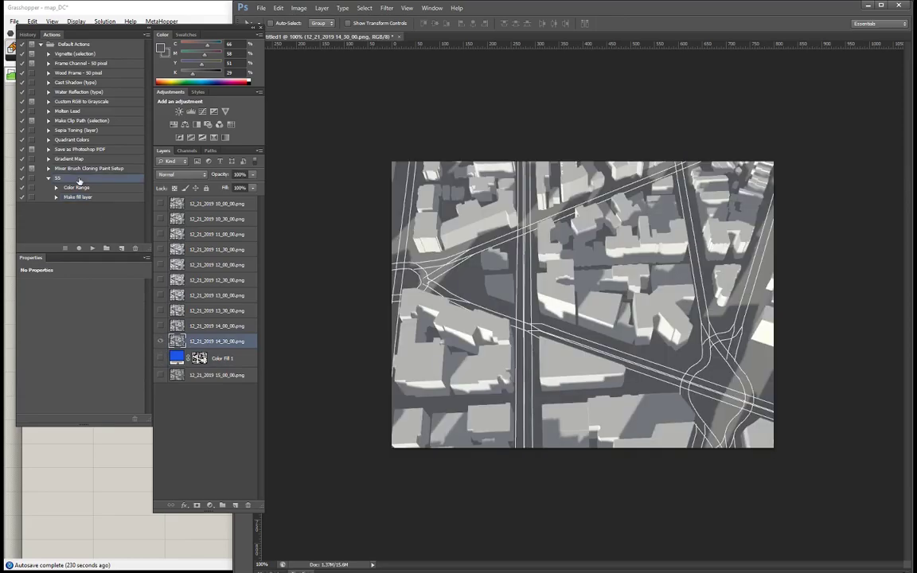
pyautogui.click(93, 249)
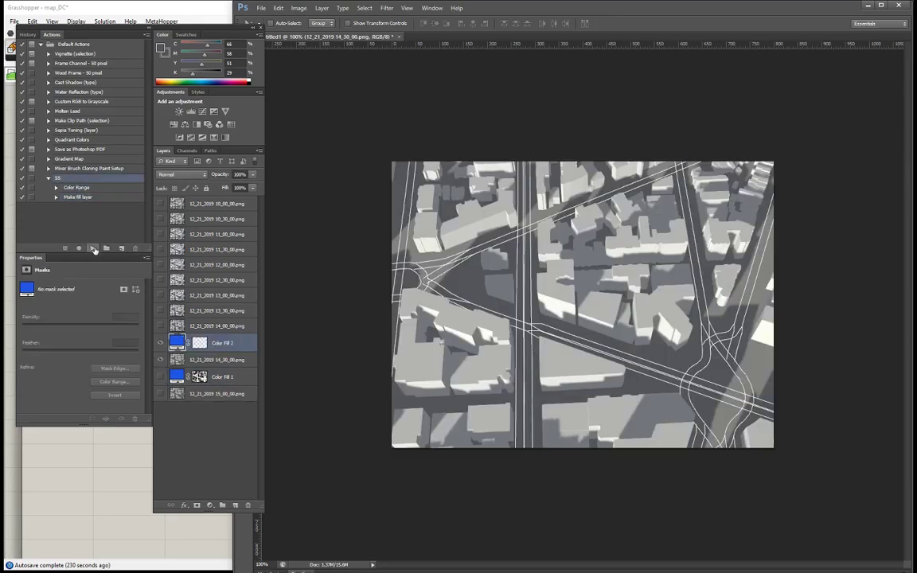
# Hide the 14_30_00 image and its fill, show 12_21_2019 14_00_00.png, and run the SS action on it
pyautogui.click(160, 360)
pyautogui.click(160, 342)
pyautogui.click(190, 326)
pyautogui.click(160, 326)
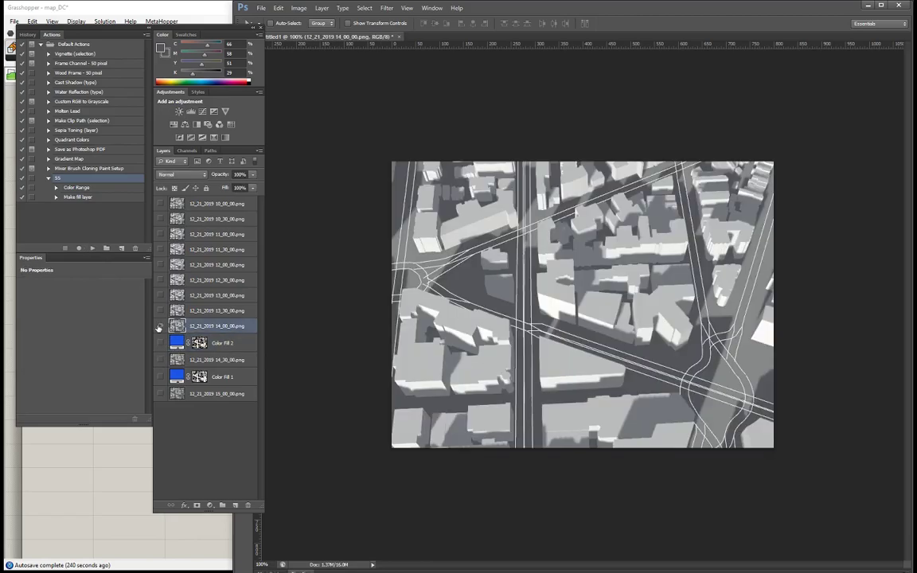
pyautogui.click(93, 248)
# Hide the 14_00_00 image and its fill, show 12_21_2019 13_30_00.png, and run the SS action on it
pyautogui.click(159, 344)
pyautogui.click(160, 327)
pyautogui.click(193, 311)
pyautogui.click(160, 310)
pyautogui.click(92, 248)
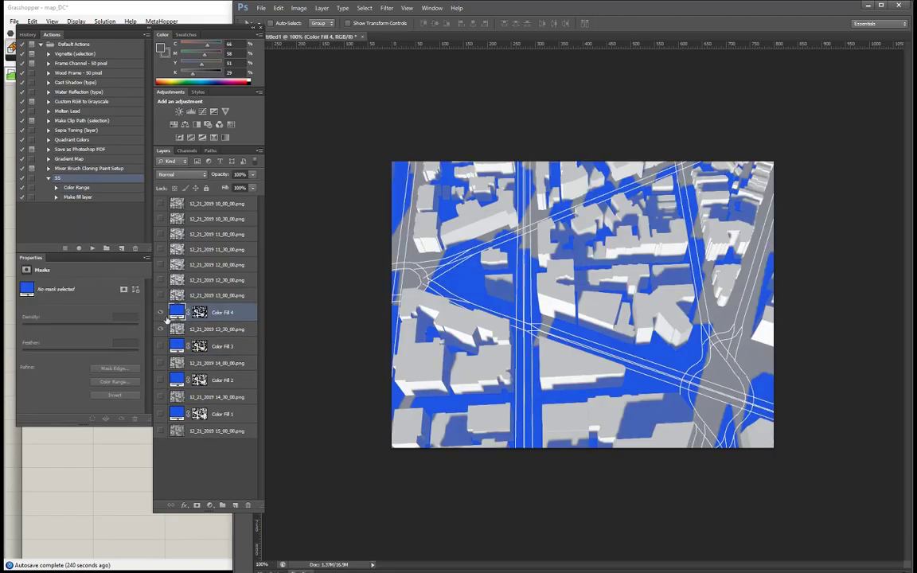
# Hide the 13_30_00 image and its fill, show 12_21_2019 13_00_00.png, and run the SS action on it
pyautogui.click(160, 330)
pyautogui.click(160, 313)
pyautogui.click(183, 296)
pyautogui.click(160, 296)
pyautogui.click(92, 249)
# Run the SS action on the 12_30_00, 12_00_00 and 11_30_00 image layers, showing each one first
pyautogui.moveTo(160, 298)
pyautogui.mouseDown()
pyautogui.moveTo(161, 315)
pyautogui.moveTo(162, 221)
pyautogui.mouseUp()
pyautogui.click(199, 282)
pyautogui.click(160, 281)
pyautogui.click(93, 248)
pyautogui.click(187, 265)
pyautogui.click(160, 264)
pyautogui.click(93, 248)
pyautogui.click(187, 249)
pyautogui.click(160, 249)
pyautogui.click(93, 248)
# Run the SS action on the 11_00_00, 10_30_00 and 10_00_00 image layers, showing each one first
pyautogui.click(187, 234)
pyautogui.click(160, 234)
pyautogui.click(93, 249)
pyautogui.click(187, 218)
pyautogui.click(160, 218)
pyautogui.click(93, 248)
pyautogui.click(187, 204)
pyautogui.click(160, 204)
pyautogui.click(93, 248)
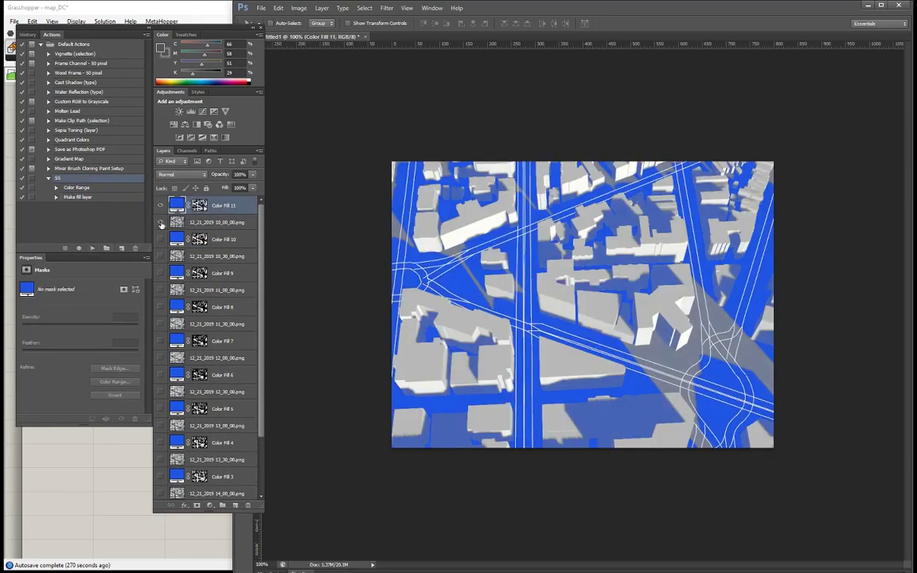
# Hide the 10_00_00 image, then select and show all Color Fill layers from Color Fill 11 down to Color Fill 1
pyautogui.click(160, 239)
pyautogui.click(160, 273)
pyautogui.click(218, 243)
pyautogui.click(228, 209)
pyautogui.keyDown('ctrl'); pyautogui.click(214, 241); pyautogui.keyUp('ctrl')
pyautogui.keyDown('ctrl'); pyautogui.click(223, 275); pyautogui.keyUp('ctrl')
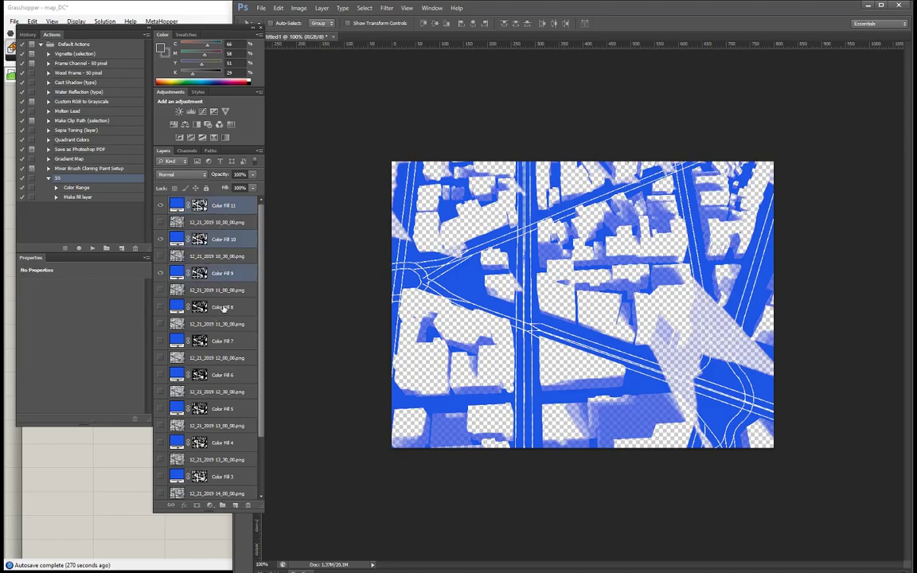
pyautogui.keyDown('ctrl'); pyautogui.click(224, 308); pyautogui.keyUp('ctrl')
pyautogui.keyDown('ctrl'); pyautogui.click(223, 342); pyautogui.keyUp('ctrl')
pyautogui.keyDown('ctrl'); pyautogui.click(222, 377); pyautogui.keyUp('ctrl')
pyautogui.keyDown('ctrl'); pyautogui.click(224, 410); pyautogui.keyUp('ctrl')
pyautogui.keyDown('ctrl'); pyautogui.click(221, 443); pyautogui.keyUp('ctrl')
pyautogui.scroll(-3, 222, 442)
pyautogui.keyDown('ctrl'); pyautogui.click(225, 410); pyautogui.keyUp('ctrl')
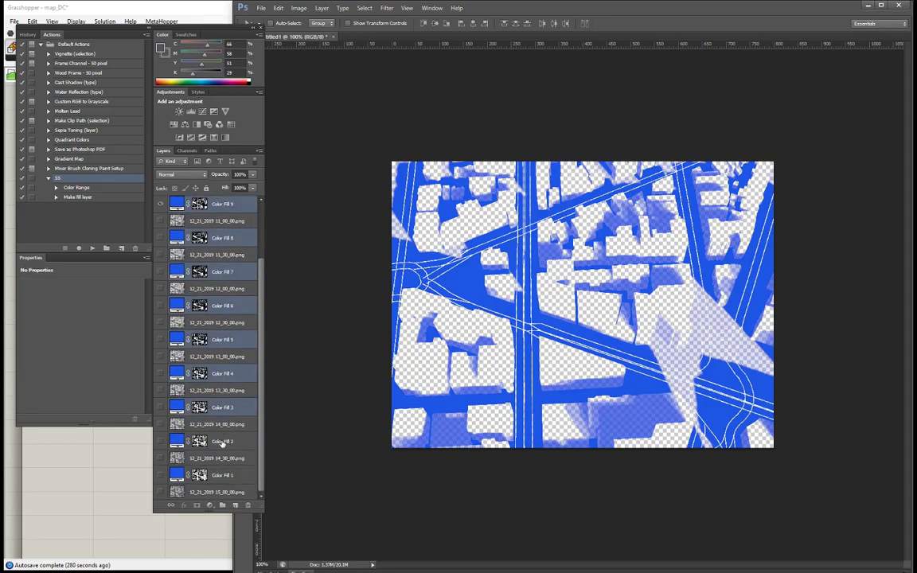
pyautogui.keyDown('ctrl'); pyautogui.click(223, 442); pyautogui.keyUp('ctrl')
pyautogui.keyDown('ctrl'); pyautogui.click(219, 476); pyautogui.keyUp('ctrl')
pyautogui.moveTo(160, 476); pyautogui.dragTo(165, 277)
pyautogui.scroll(2, 244, 197)
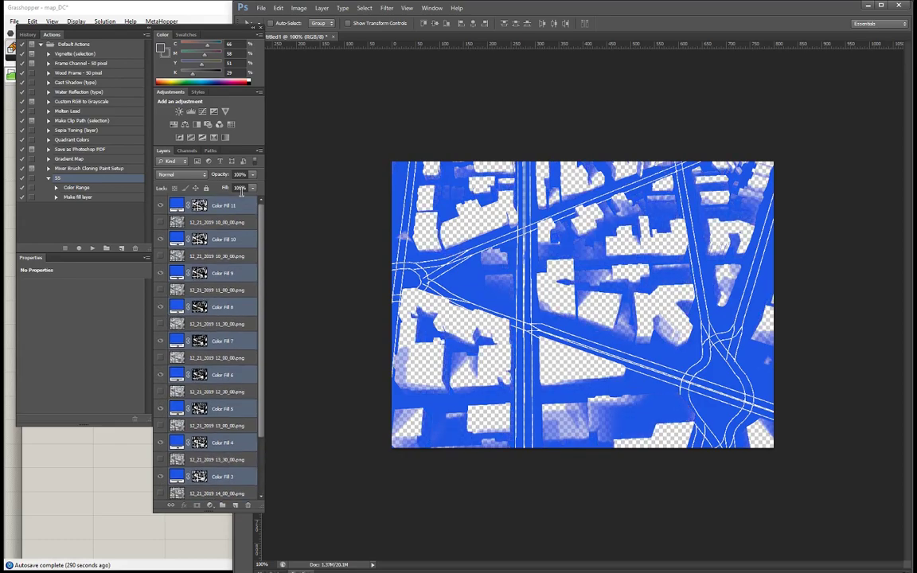
# Set the opacity of the selected Color Fill layers to 10%
pyautogui.click(245, 175)
pyautogui.write('40')
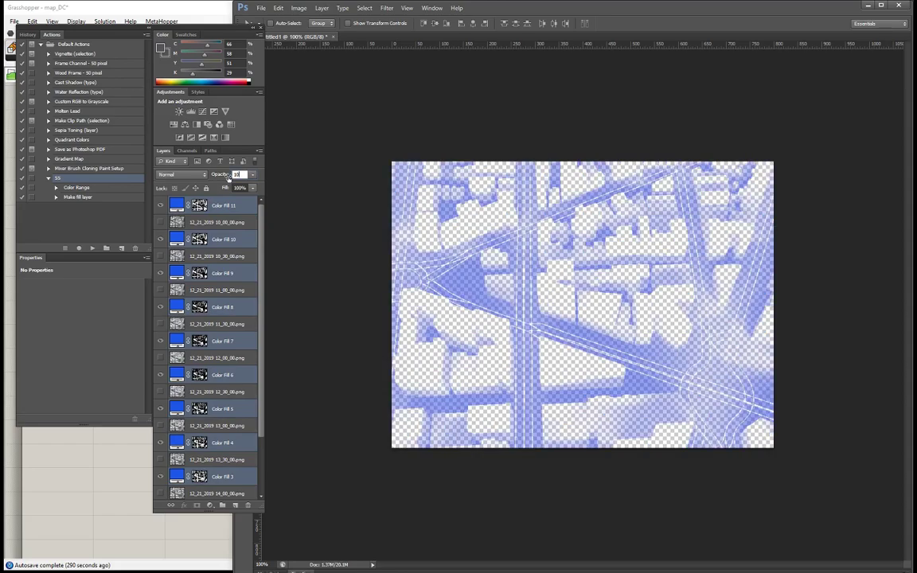
pyautogui.press('Return')
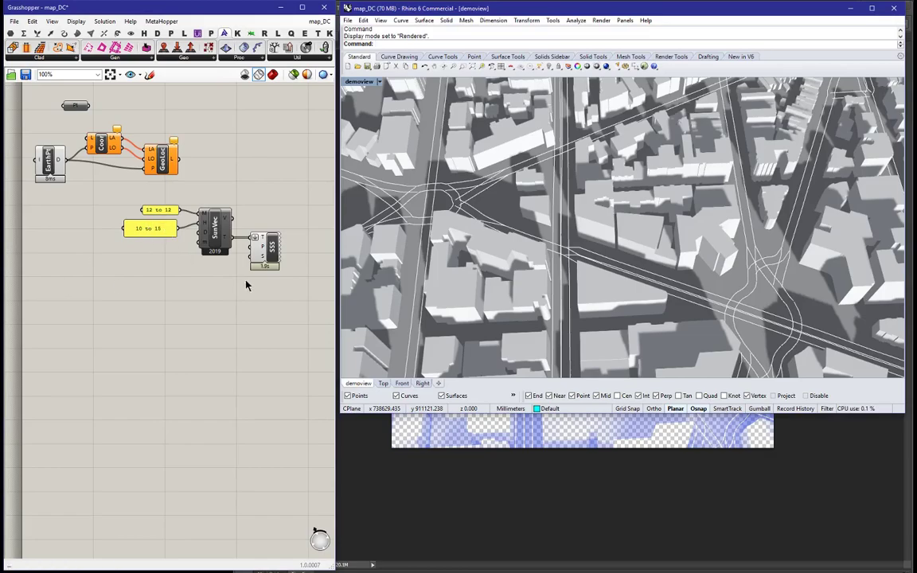
# Switch to Rhino, give the demoview viewport the PCPA_AO display mode, and set Grasshopper's hour range panel to 9 to 9
pyautogui.click(377, 81)
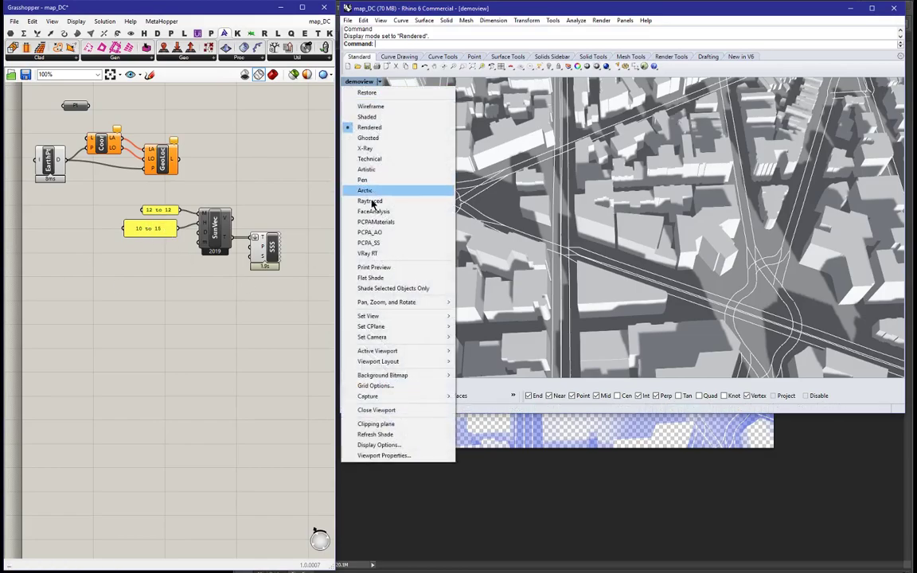
pyautogui.click(371, 231)
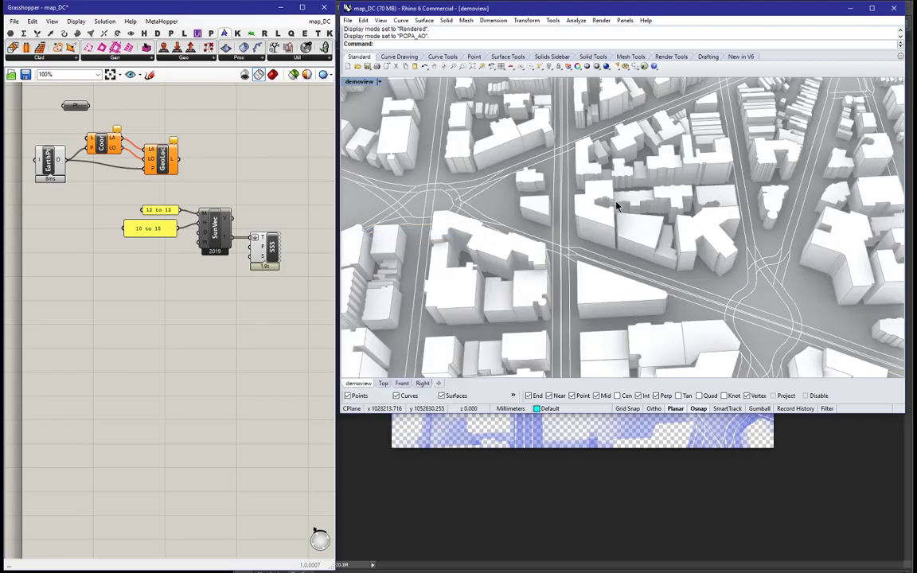
pyautogui.doubleClick(160, 231)
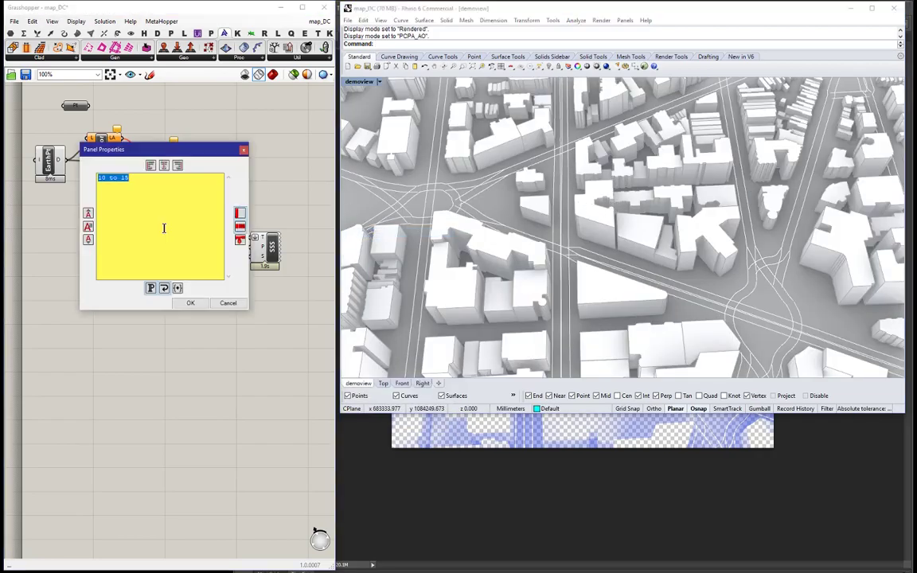
pyautogui.hotkey('ctrl', 'a')
pyautogui.write('9')
pyautogui.click(191, 306)
# Dump the screenshot from the SSS component and place the 12_21_2019 09_00_00 image into the Photoshop document
pyautogui.rightClick(270, 248)
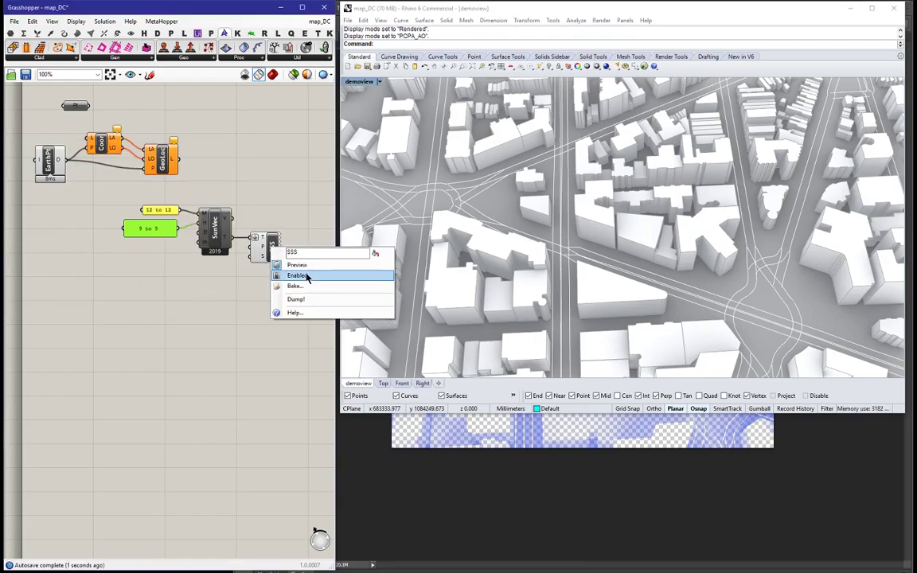
pyautogui.click(299, 301)
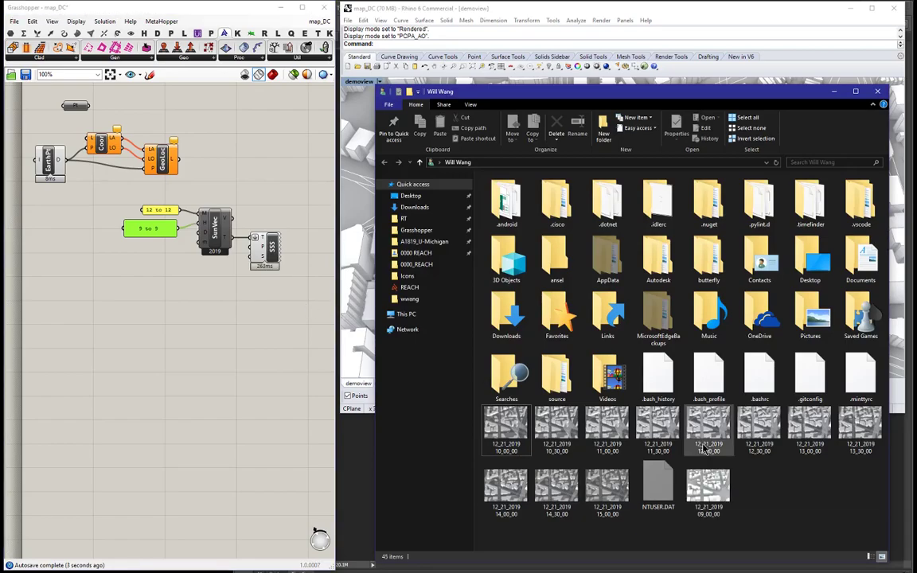
pyautogui.click(705, 497)
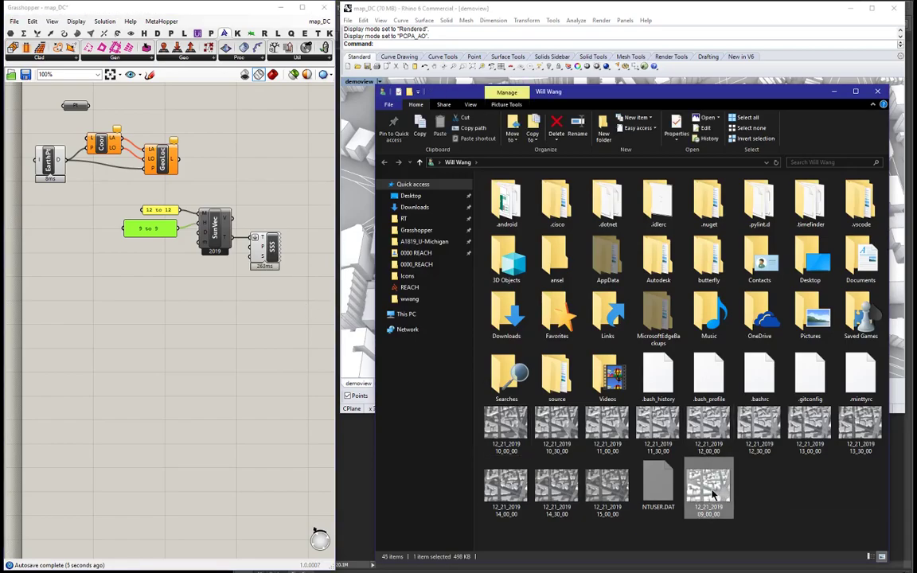
pyautogui.moveTo(711, 490); pyautogui.dragTo(348, 448)
pyautogui.moveTo(494, 266)
pyautogui.mouseDown()
pyautogui.moveTo(511, 299)
pyautogui.moveTo(504, 267)
pyautogui.moveTo(493, 264)
pyautogui.mouseUp()
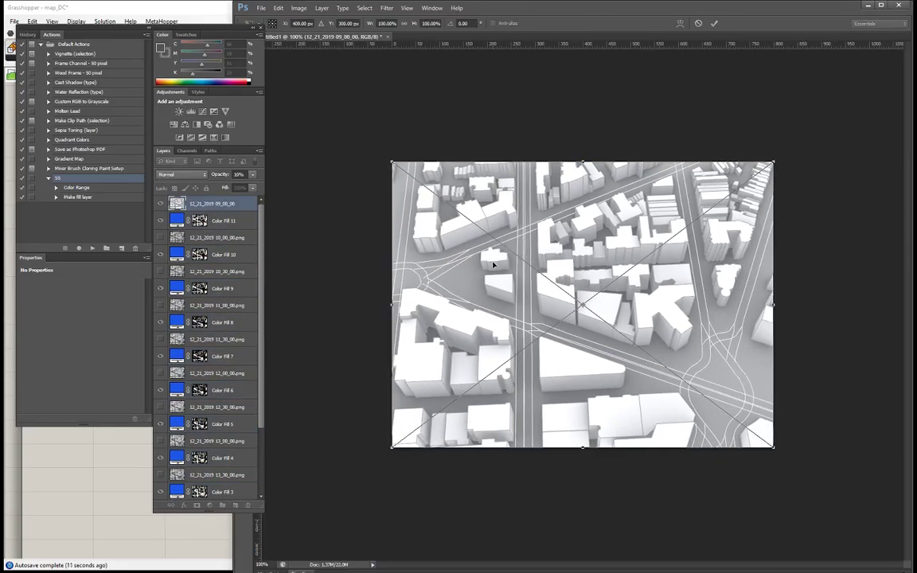
pyautogui.press('Return')
# Rasterize the 12_21_2019 09_00_00 layer and move it directly below Color Fill 1
pyautogui.rightClick(234, 204)
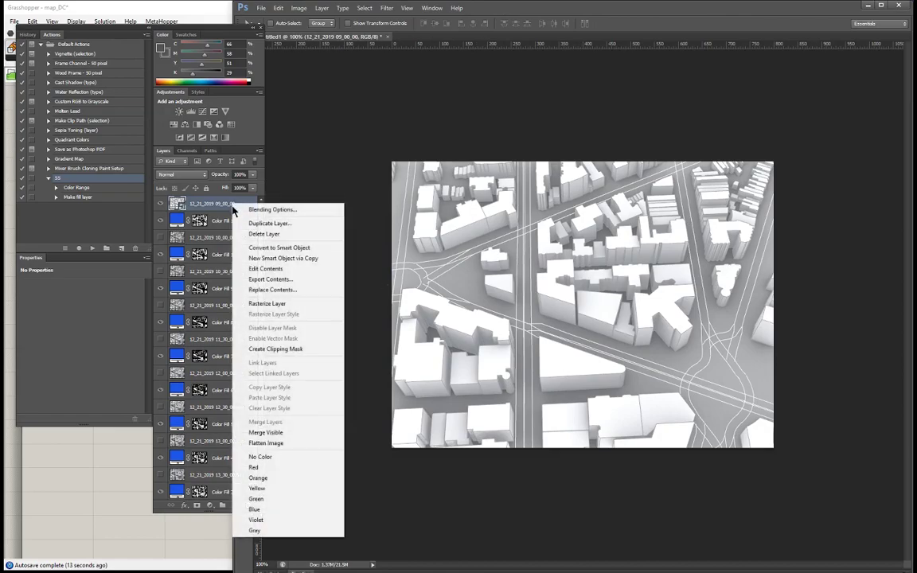
pyautogui.click(267, 303)
pyautogui.moveTo(218, 203); pyautogui.dragTo(231, 453)
pyautogui.moveTo(215, 376); pyautogui.dragTo(221, 484)
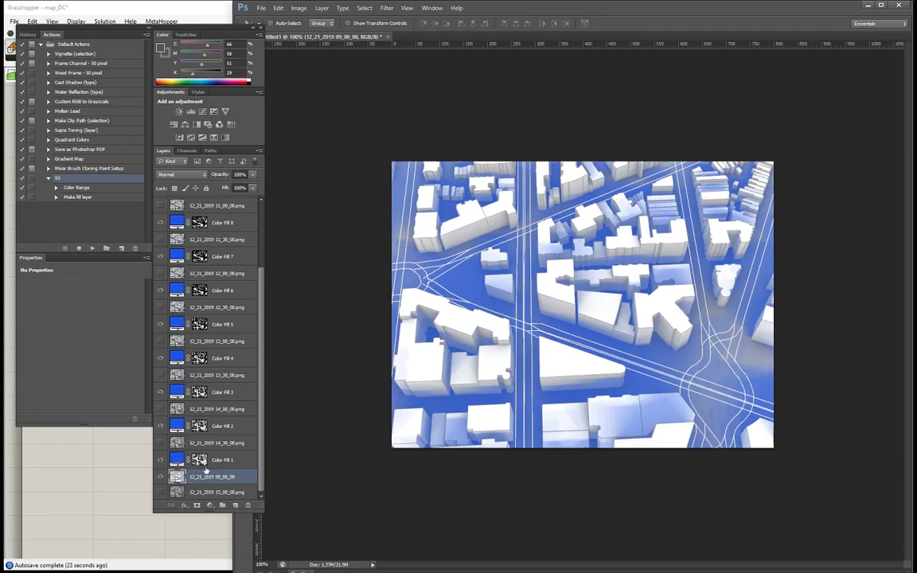
# Select all the Color Fill layers together, from Color Fill 1 up to Color Fill 11
pyautogui.click(228, 460)
pyautogui.keyDown('ctrl'); pyautogui.click(229, 426); pyautogui.keyUp('ctrl')
pyautogui.keyDown('ctrl'); pyautogui.click(230, 393); pyautogui.keyUp('ctrl')
pyautogui.keyDown('ctrl'); pyautogui.click(231, 358); pyautogui.keyUp('ctrl')
pyautogui.keyDown('ctrl'); pyautogui.click(228, 324); pyautogui.keyUp('ctrl')
pyautogui.keyDown('ctrl'); pyautogui.click(225, 290); pyautogui.keyUp('ctrl')
pyautogui.keyDown('ctrl'); pyautogui.click(222, 257); pyautogui.keyUp('ctrl')
pyautogui.scroll(3, 223, 259)
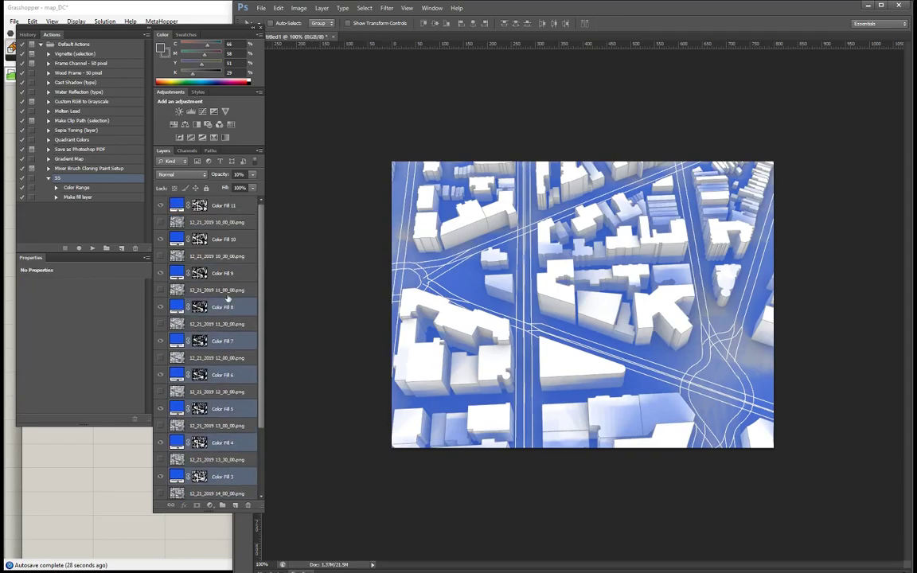
pyautogui.keyDown('ctrl'); pyautogui.click(223, 273); pyautogui.keyUp('ctrl')
pyautogui.keyDown('ctrl'); pyautogui.click(224, 239); pyautogui.keyUp('ctrl')
pyautogui.keyDown('ctrl'); pyautogui.click(224, 205); pyautogui.keyUp('ctrl')
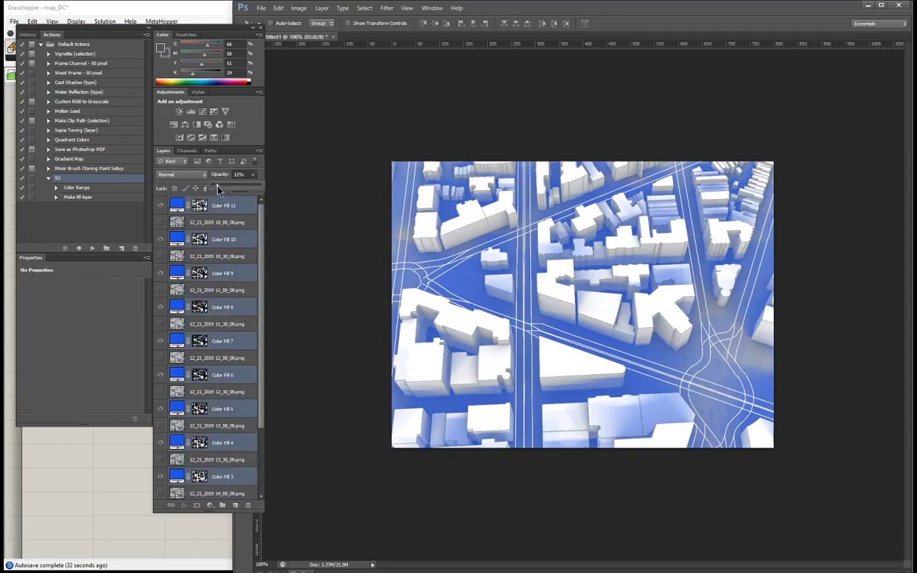
# Try the selected fill layers at about 23% and 77% opacity, and settle on a lower opacity
pyautogui.moveTo(229, 188); pyautogui.dragTo(233, 187)
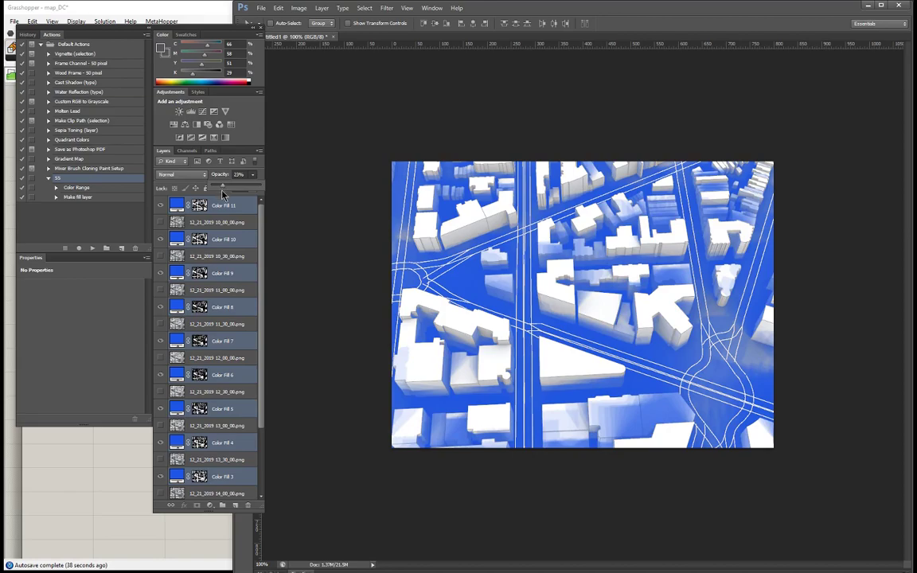
pyautogui.moveTo(221, 189); pyautogui.dragTo(249, 185)
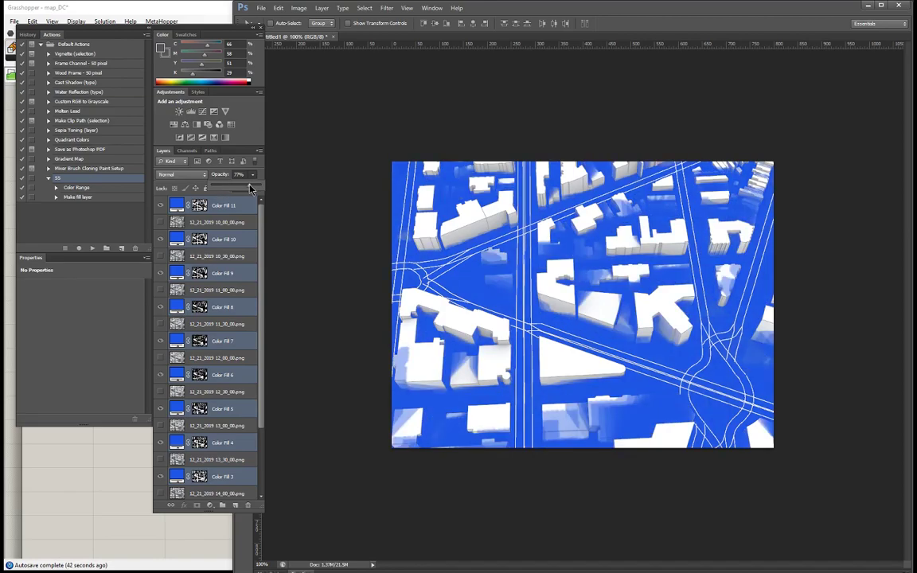
pyautogui.moveTo(231, 189); pyautogui.dragTo(219, 188)
pyautogui.click(387, 121)
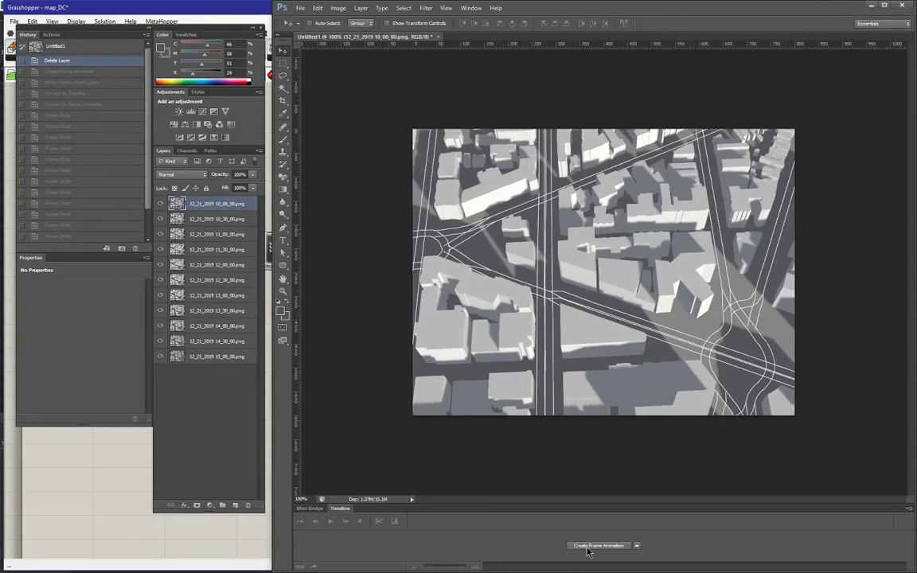
# Create a frame animation in the document of timed shadow images, make frames from its layers, and play it
pyautogui.click(619, 546)
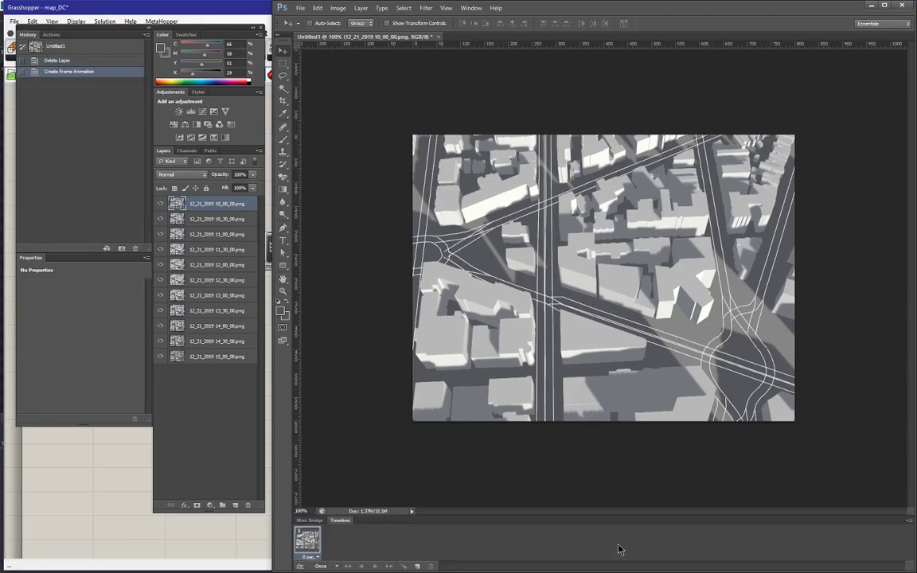
pyautogui.click(910, 523)
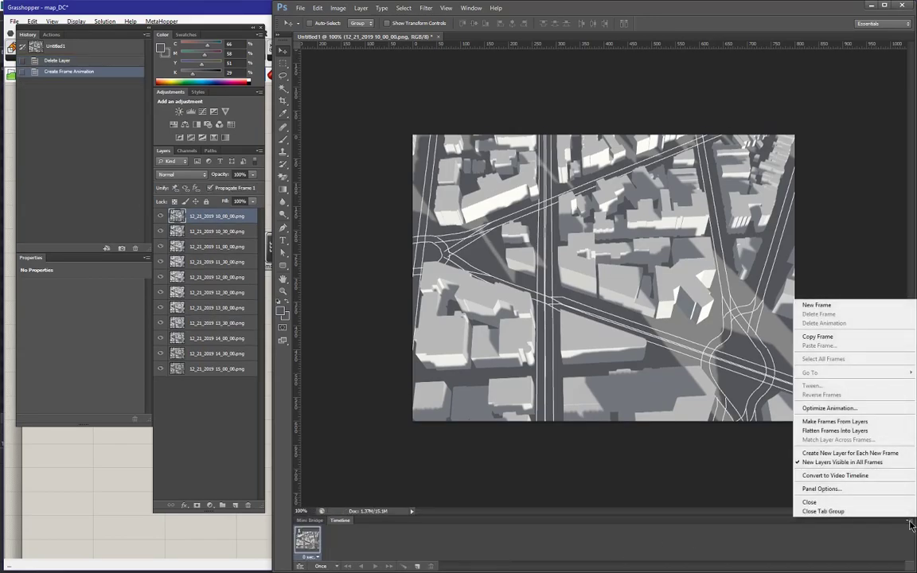
pyautogui.click(836, 422)
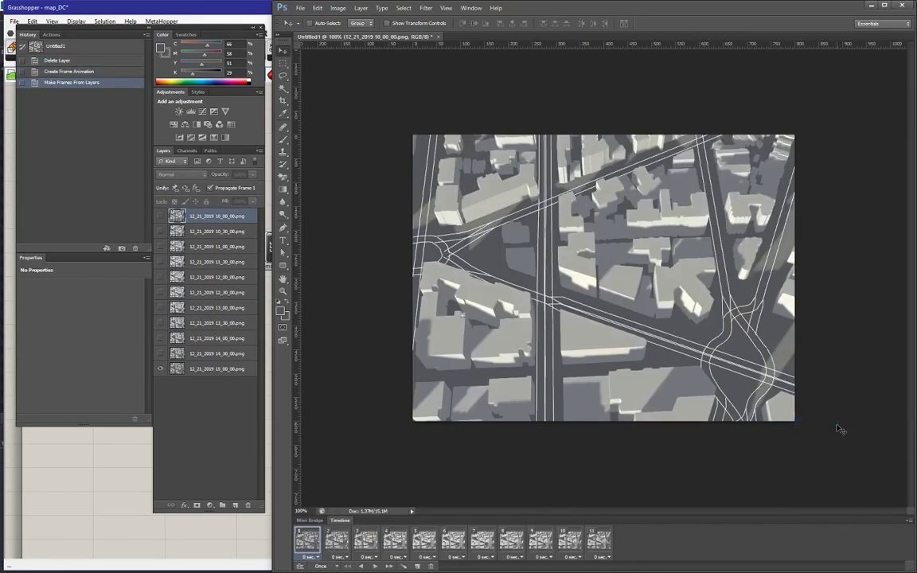
pyautogui.click(375, 566)
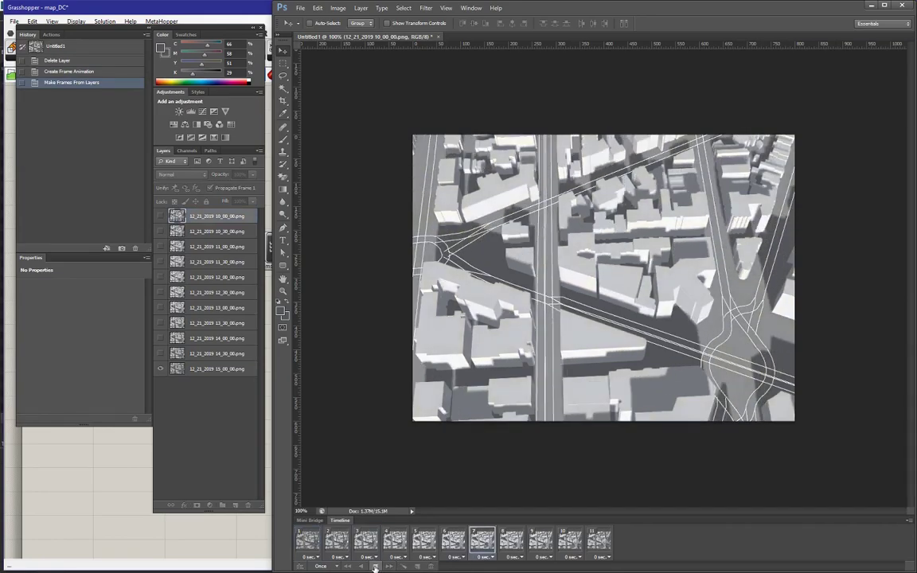
# Reverse the animation frames so they run from 10_00_00 to 15_00_00, and play the animation
pyautogui.click(908, 521)
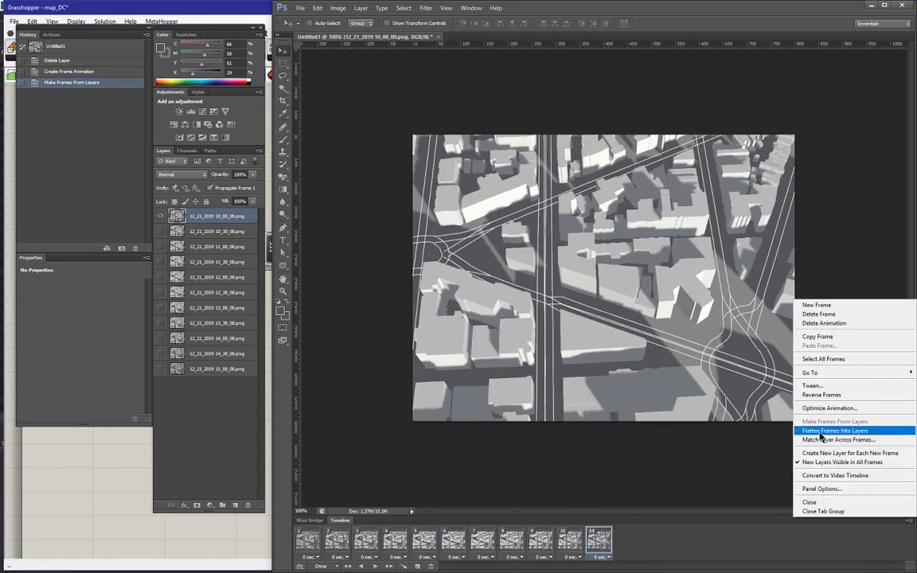
pyautogui.click(820, 395)
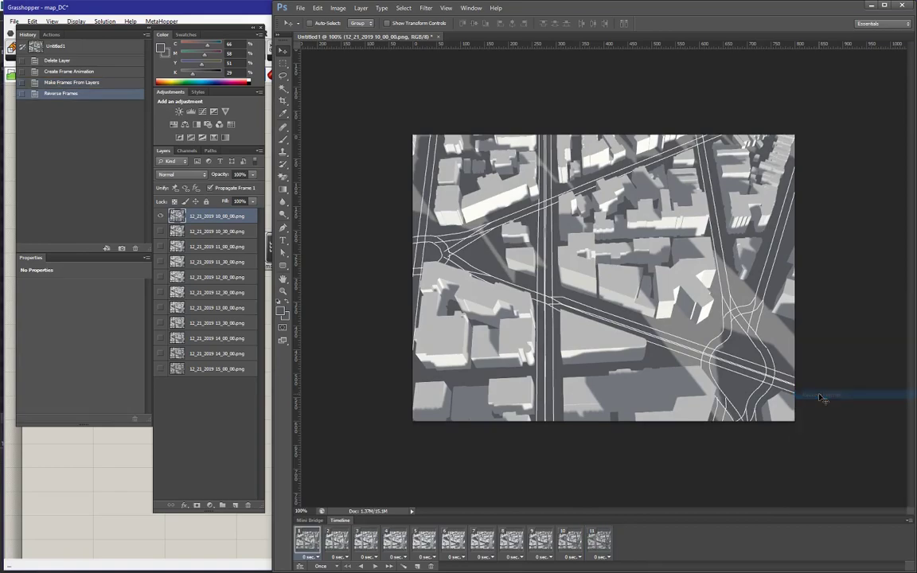
pyautogui.click(377, 567)
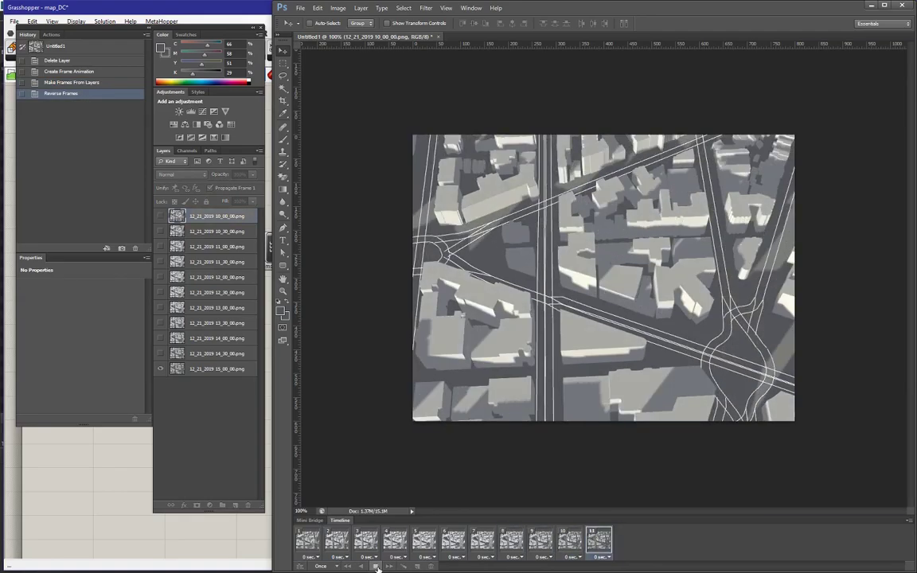
# Set the delay of every frame to 0.2 seconds and play the animation from the first frame
pyautogui.click(308, 556)
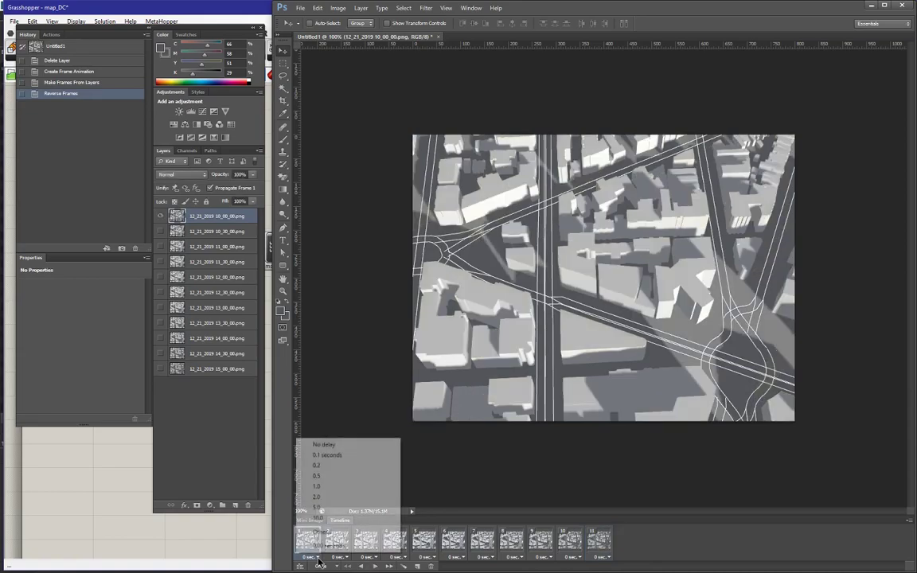
pyautogui.click(317, 465)
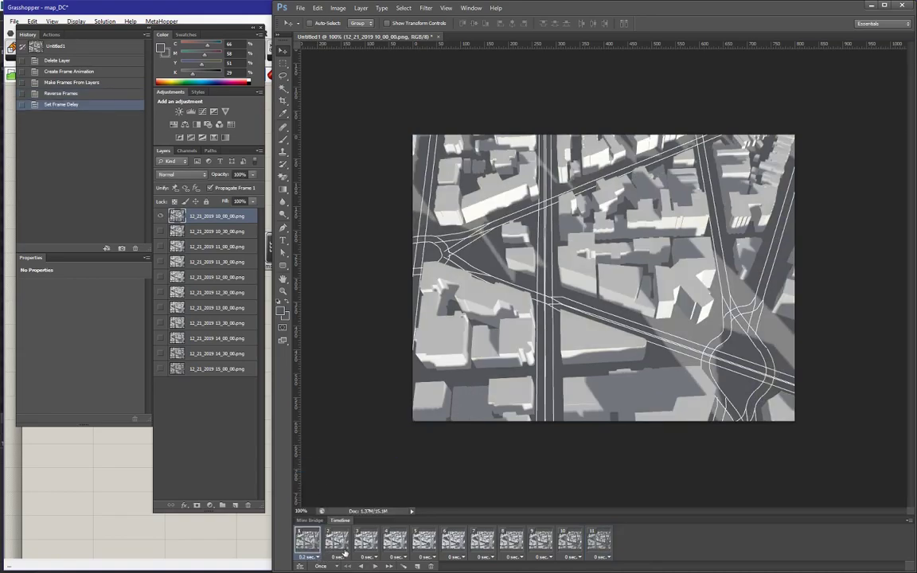
pyautogui.click(337, 542)
pyautogui.click(335, 556)
pyautogui.click(350, 466)
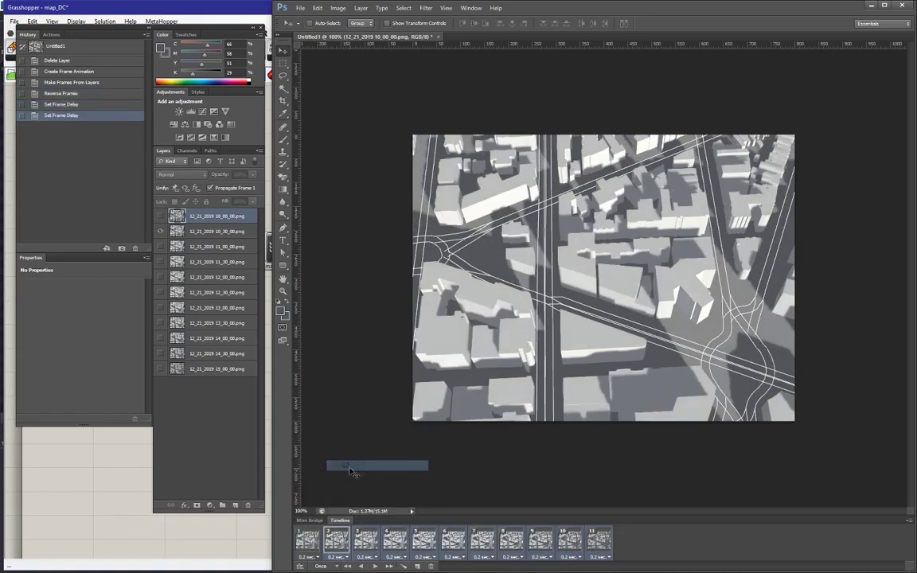
pyautogui.click(361, 567)
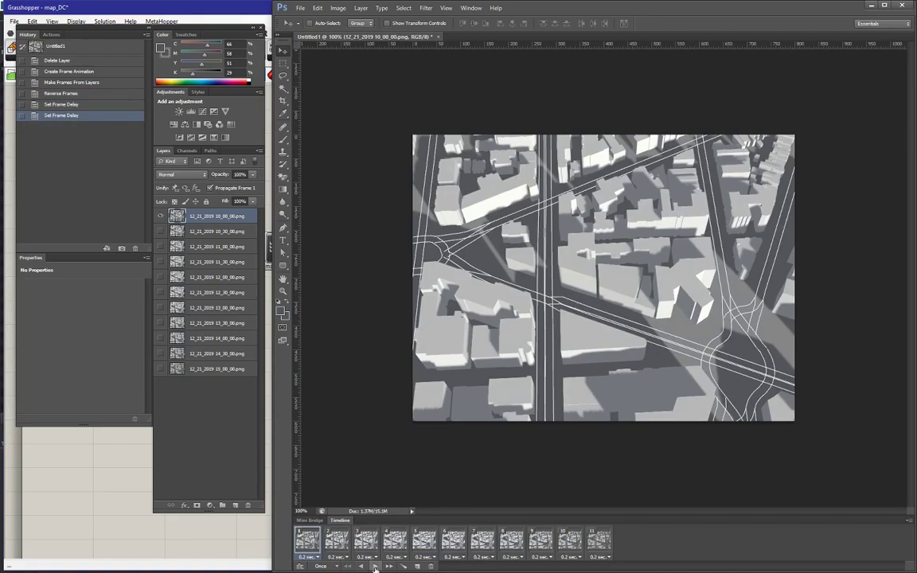
pyautogui.click(375, 566)
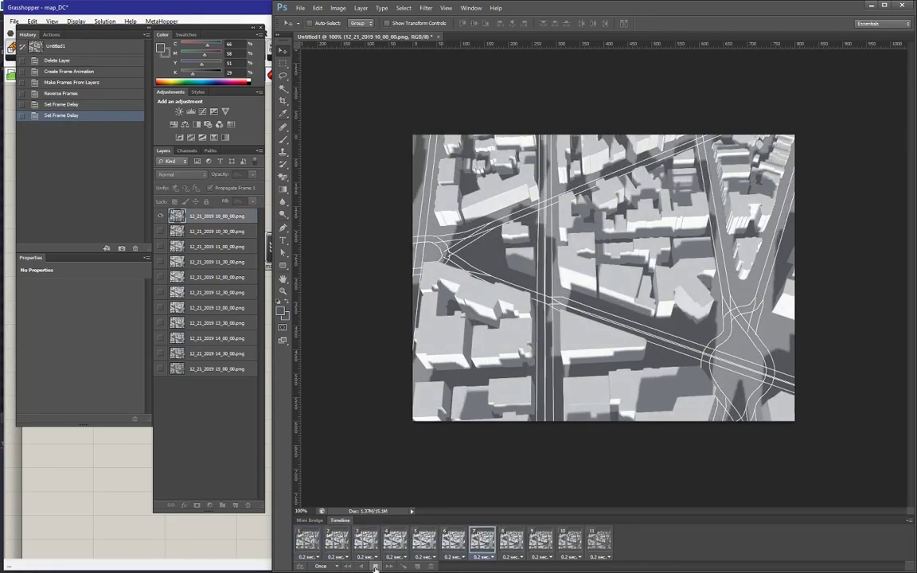
pyautogui.click(375, 567)
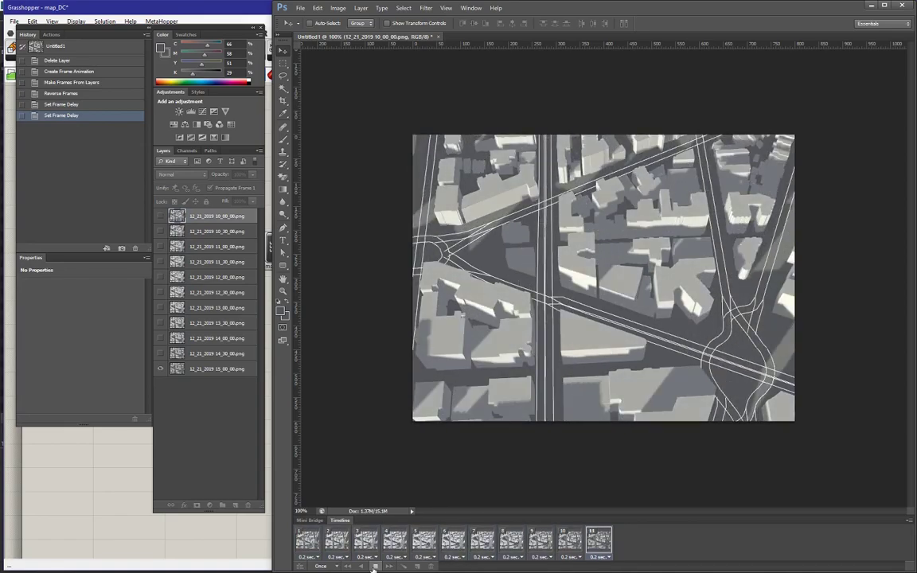
# Set the delay of all frames to 0.1 seconds and play the animation
pyautogui.click(308, 541)
pyautogui.keyDown('shift'); pyautogui.click(605, 544); pyautogui.keyUp('shift')
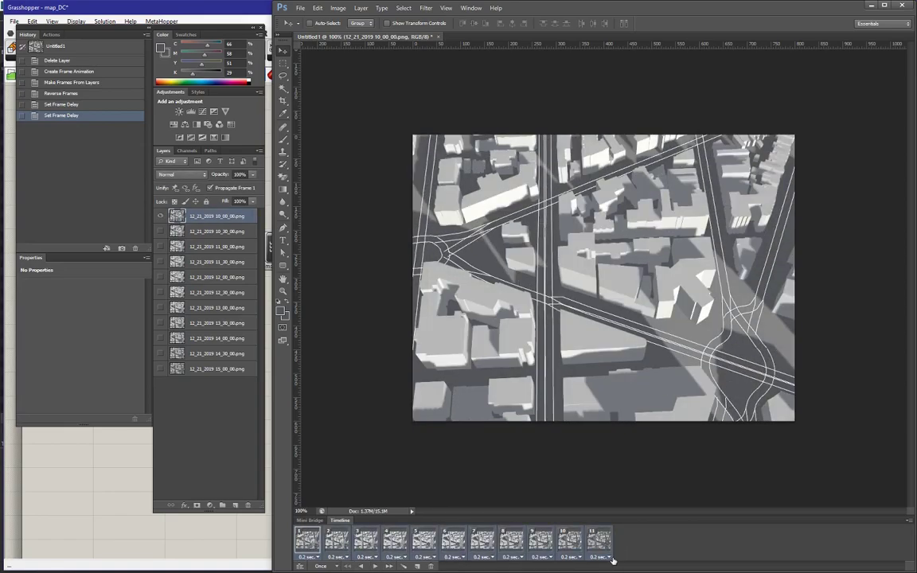
pyautogui.click(606, 556)
pyautogui.click(614, 455)
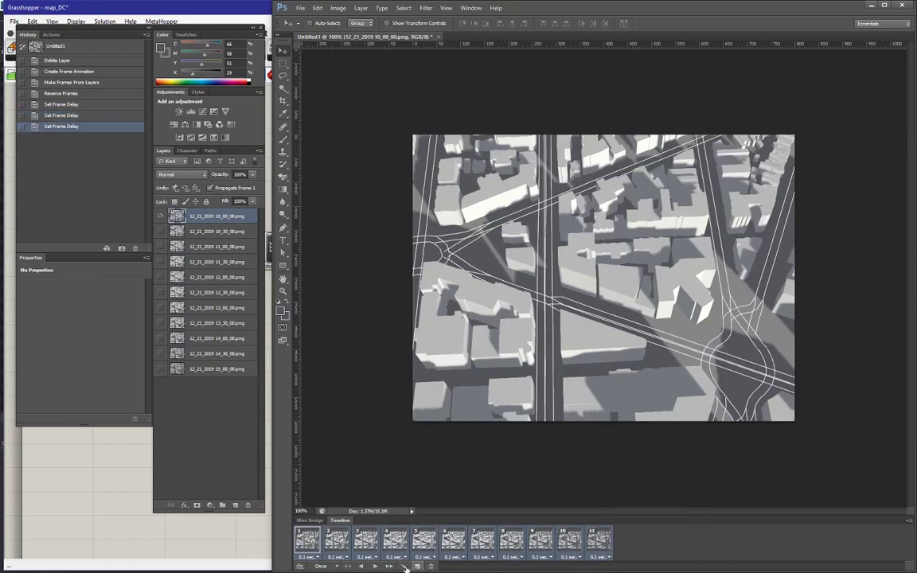
pyautogui.click(374, 566)
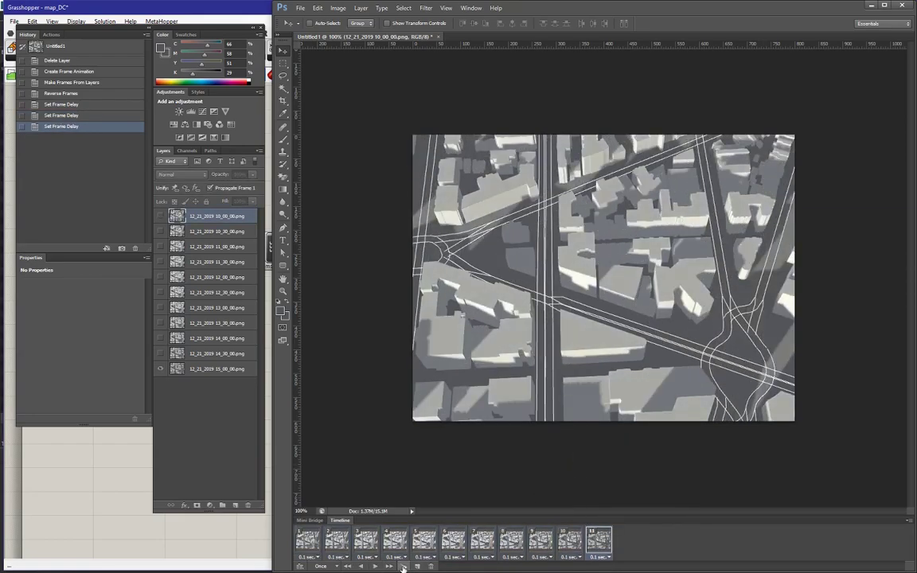
pyautogui.click(375, 567)
pyautogui.click(301, 8)
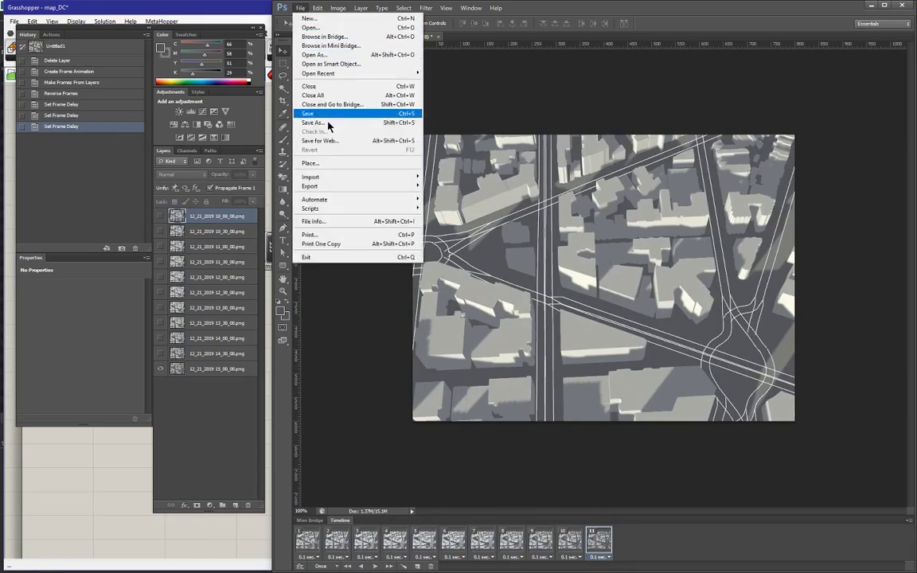
pyautogui.moveTo(331, 187)
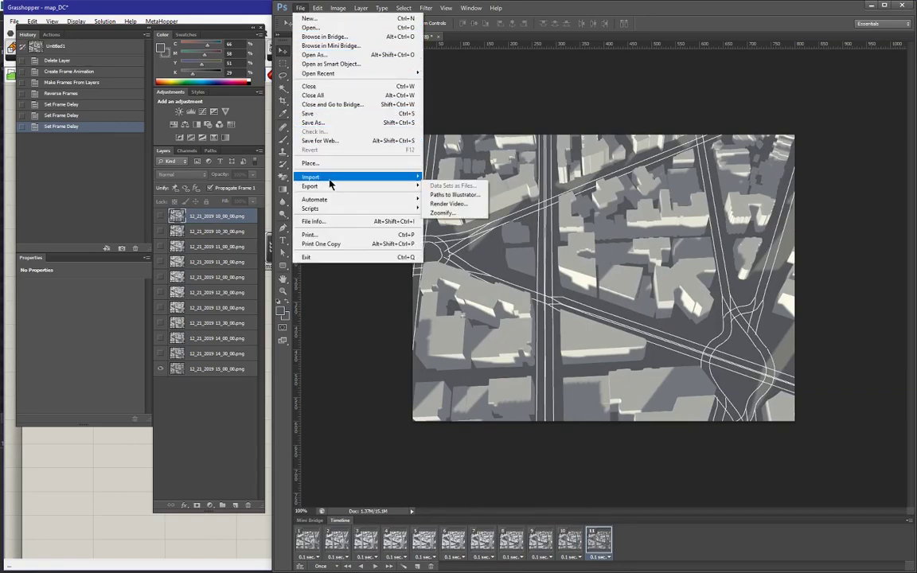
pyautogui.click(319, 141)
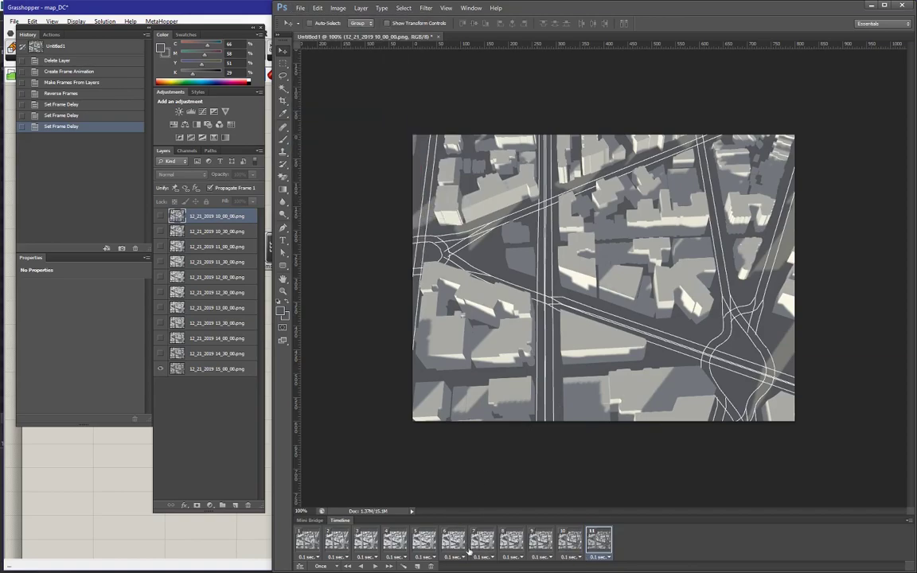
# Set the animation to loop forever, set the last frame's delay to 1.0 second, and play the animation
pyautogui.click(334, 567)
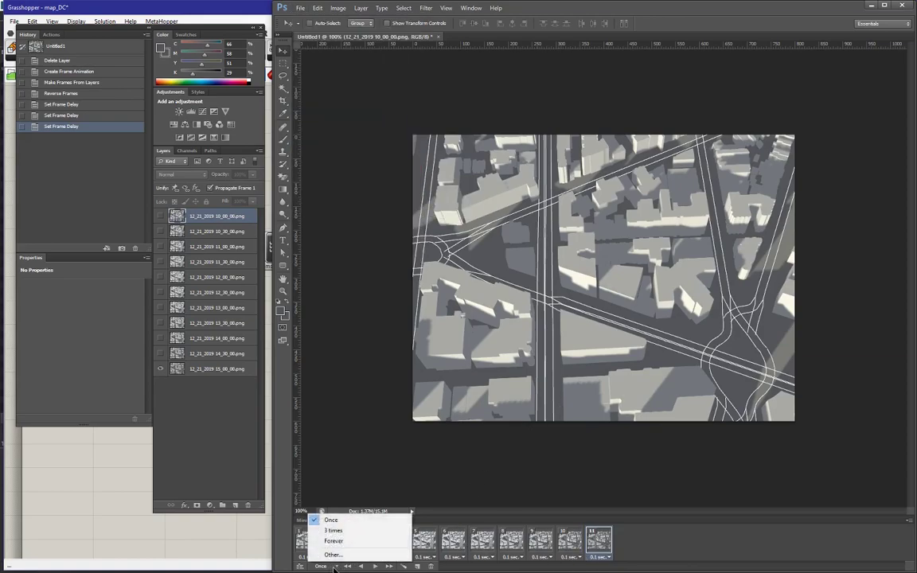
pyautogui.click(334, 544)
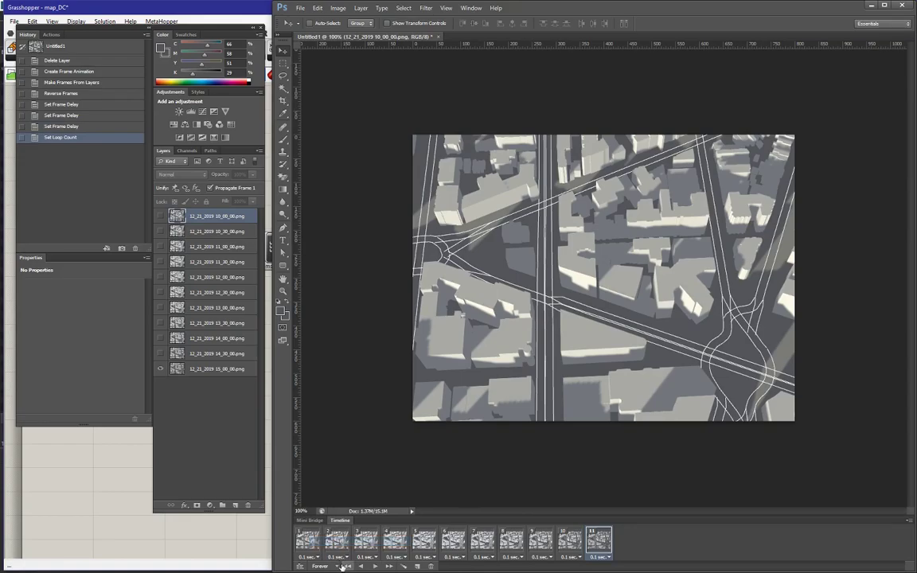
pyautogui.click(607, 558)
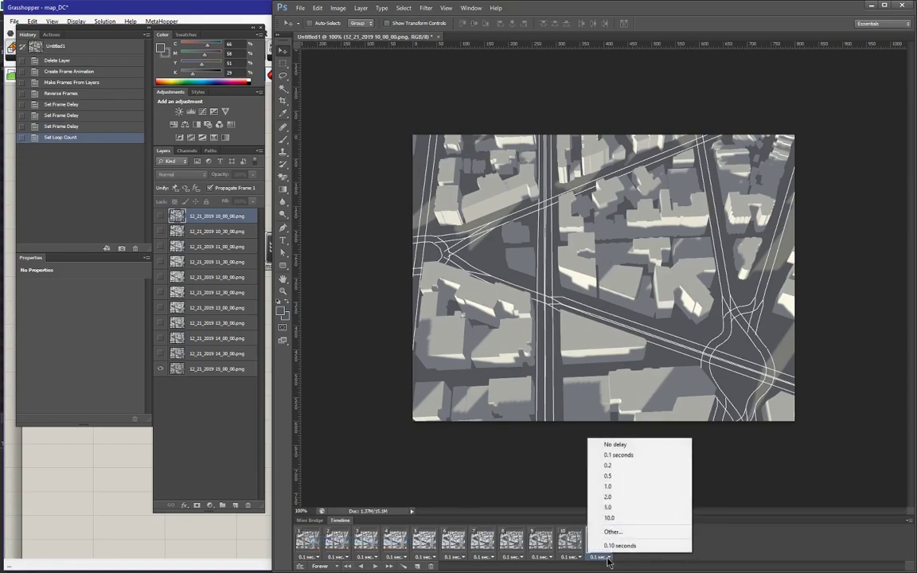
pyautogui.click(610, 487)
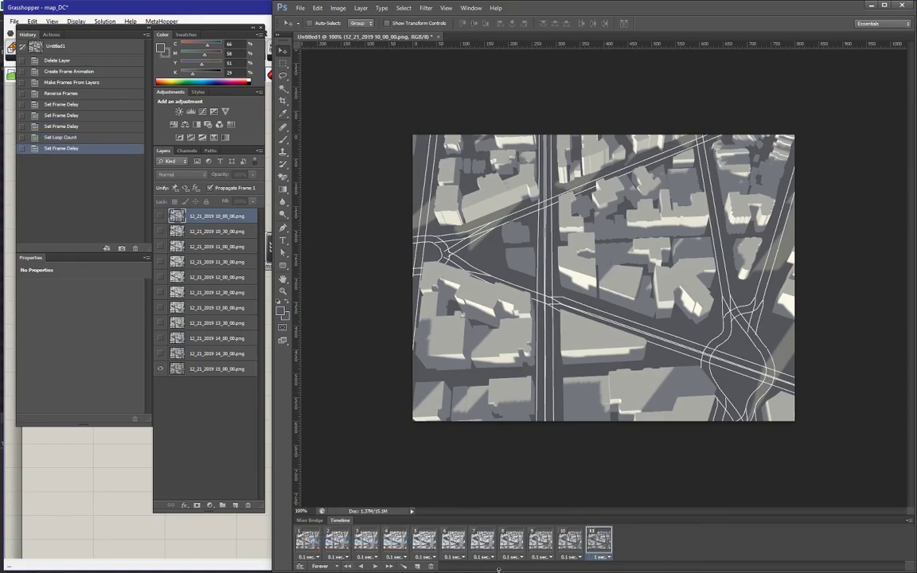
pyautogui.click(376, 567)
# Start a Save for Web export of the animation as a GIF and set the image width to 400 px
pyautogui.click(301, 8)
pyautogui.click(319, 140)
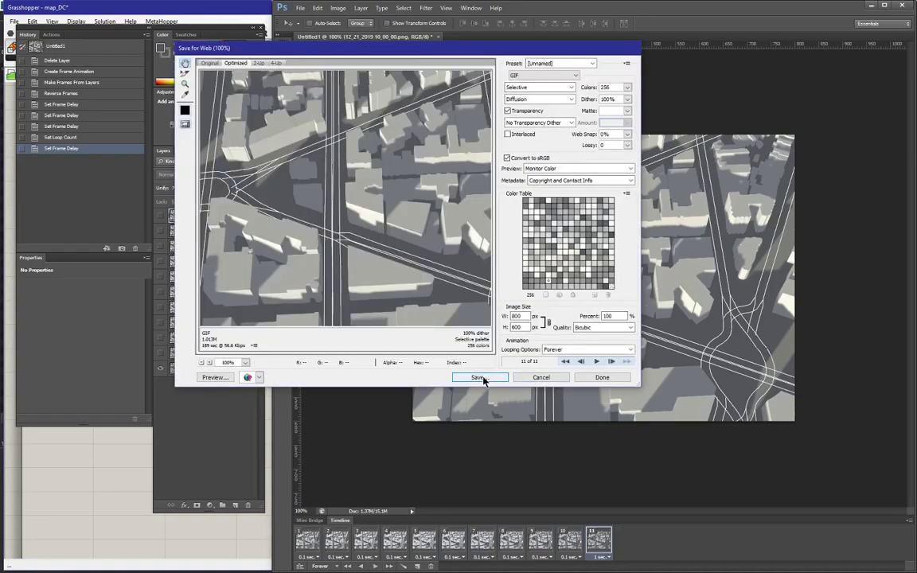
pyautogui.doubleClick(517, 316)
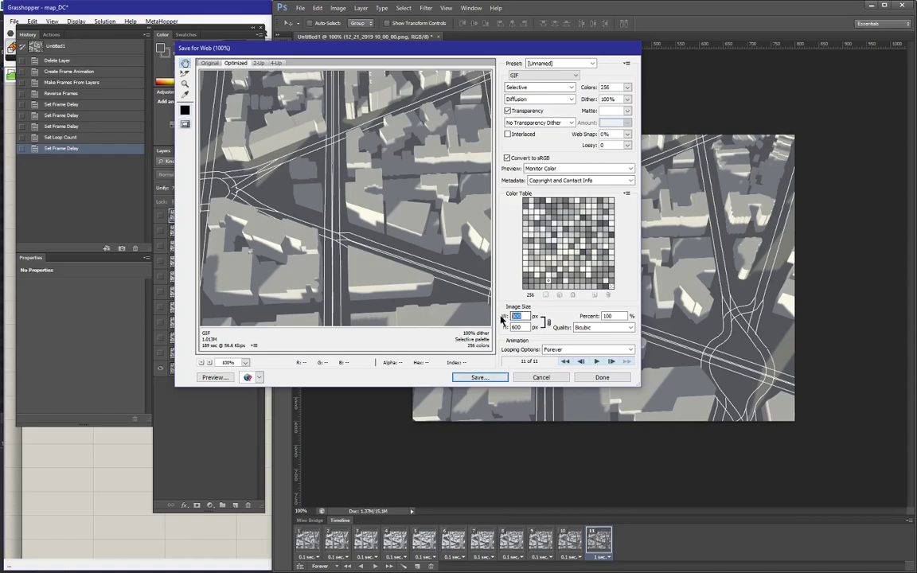
pyautogui.write('400')
# Save the exported GIF as shadowgif in the user's home folder
pyautogui.click(480, 377)
pyautogui.click(347, 80)
pyautogui.click(254, 119)
pyautogui.doubleClick(302, 308)
pyautogui.press('BackSpace')
pyautogui.write('shadowgif')
pyautogui.press('Return')
# Switch to File Explorer, open shadowgif in Internet Explorer to watch the animation, and close the browser window
pyautogui.hotkey('alt', 'Tab')
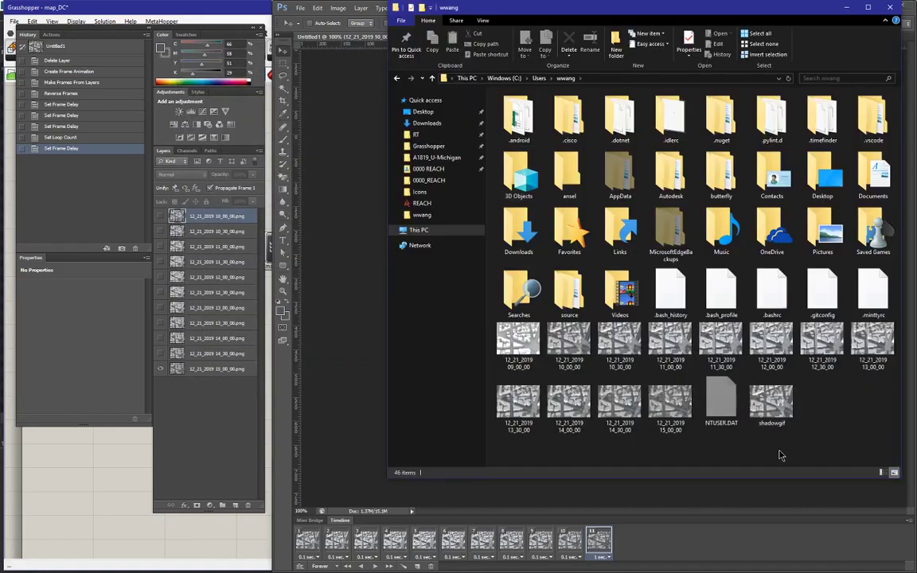
pyautogui.click(764, 401)
pyautogui.rightClick(764, 400)
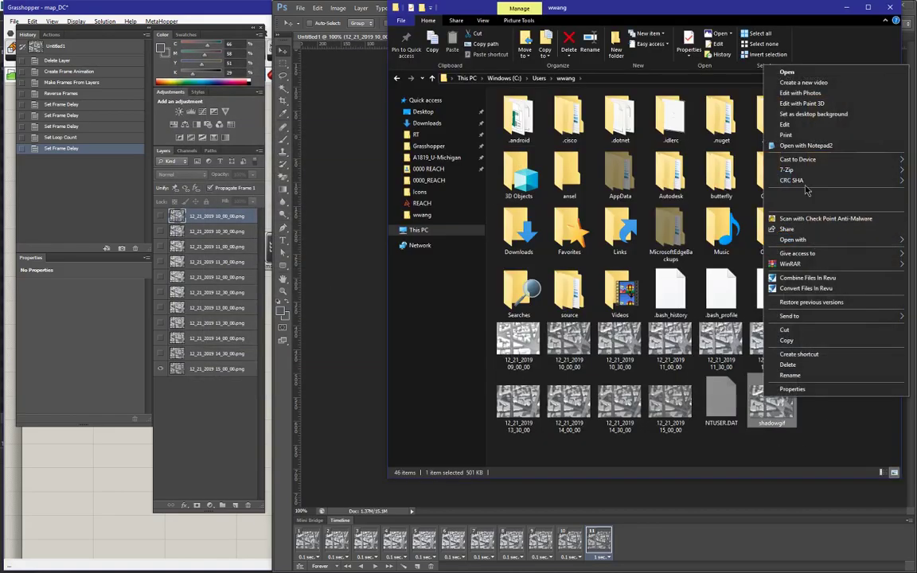
pyautogui.click(730, 34)
pyautogui.click(732, 35)
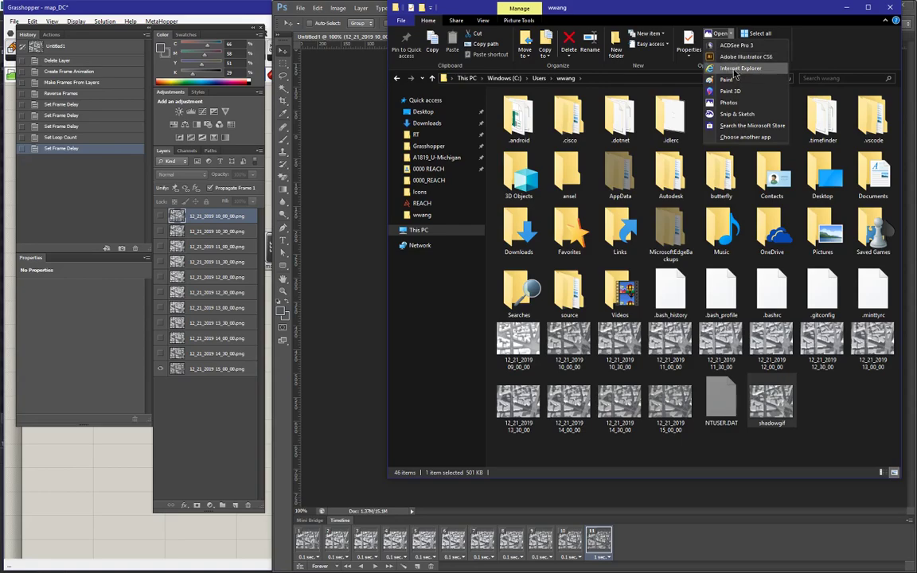
pyautogui.click(736, 69)
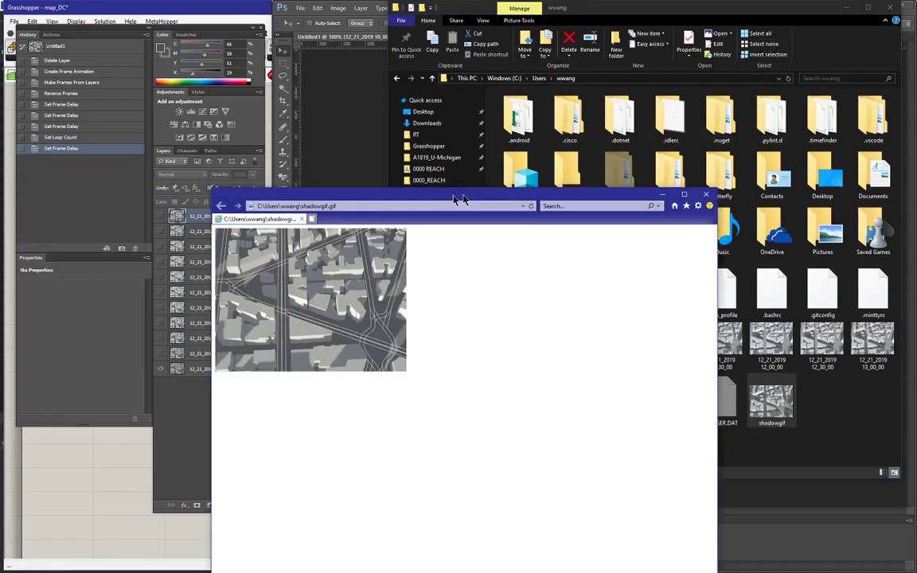
pyautogui.moveTo(459, 196); pyautogui.dragTo(532, 63)
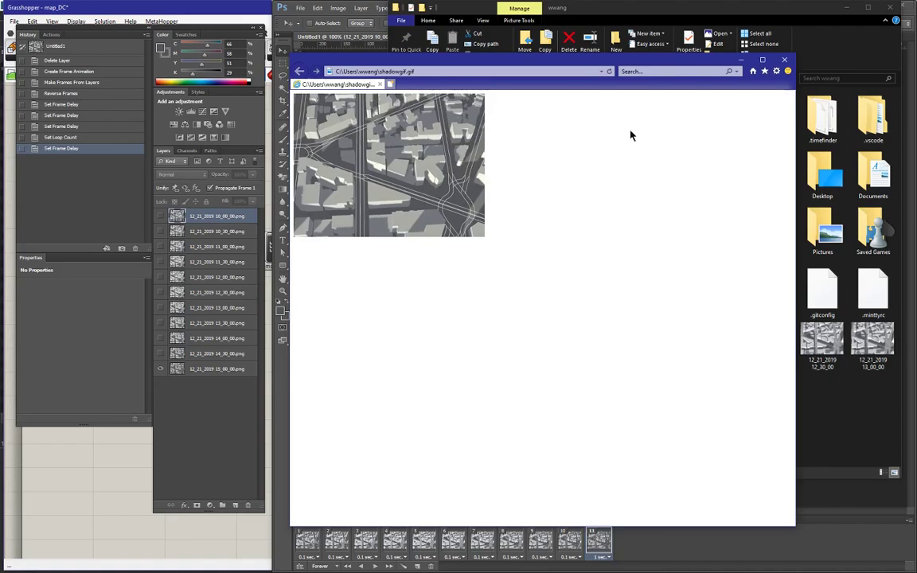
pyautogui.click(785, 62)
pyautogui.click(848, 403)
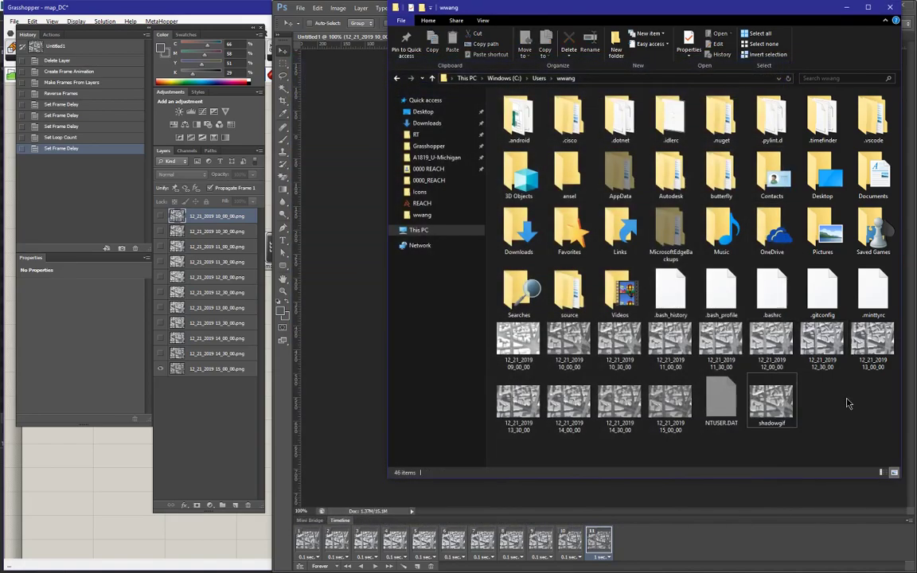